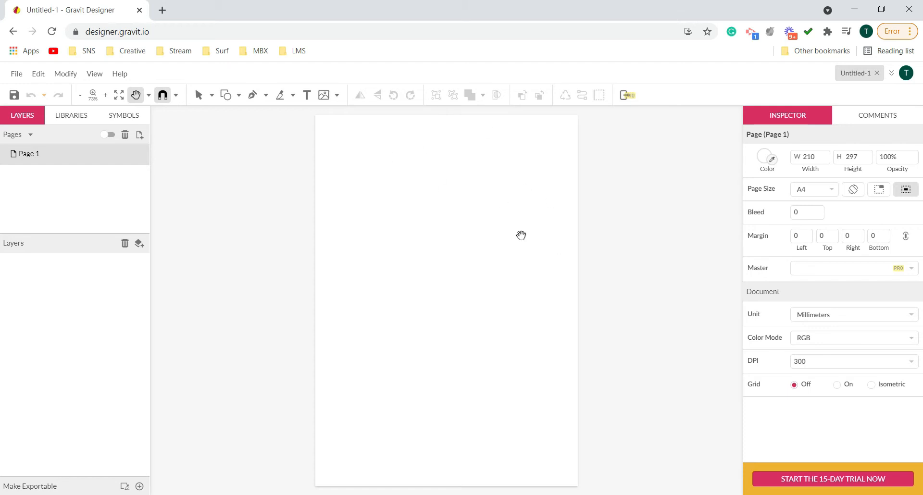
# - Set the document's measurement unit to inches
pyautogui.click(198, 94)
pyautogui.click(403, 215)
pyautogui.click(814, 315)
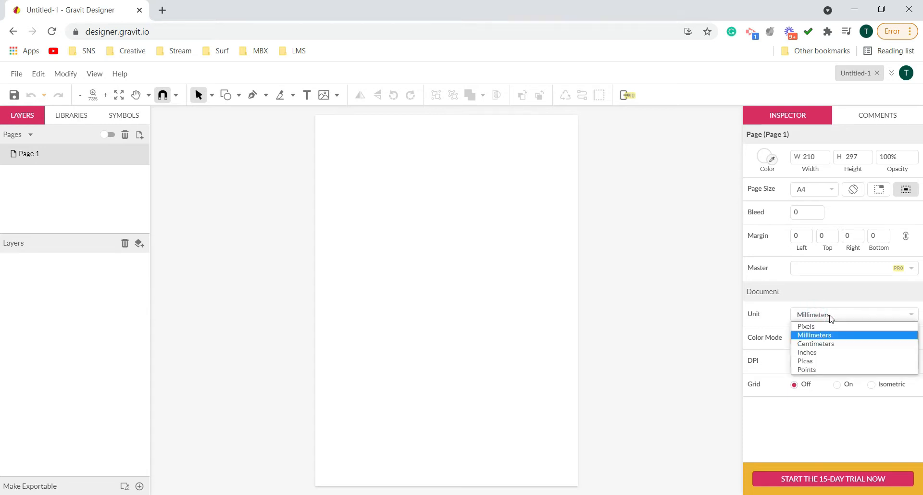
pyautogui.click(819, 353)
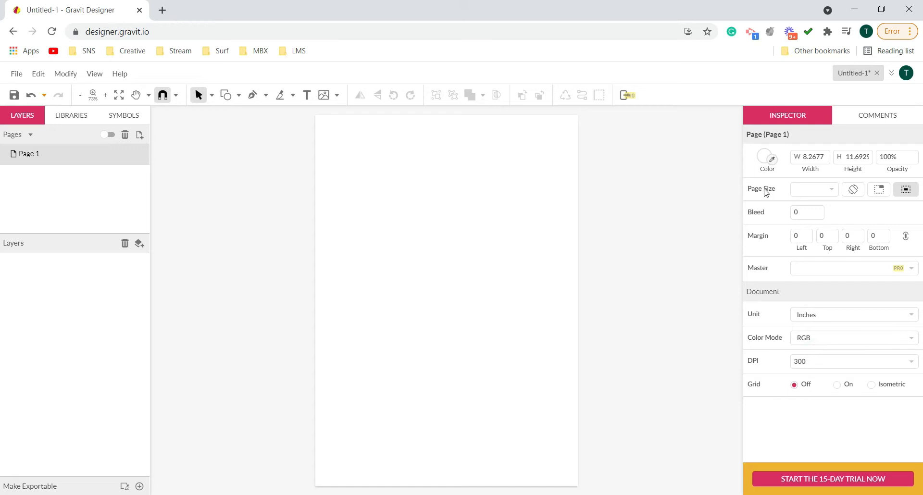
# - Draw a rectangle about 5.04 by 2.41 inches on the upper part of the page
pyautogui.click(239, 96)
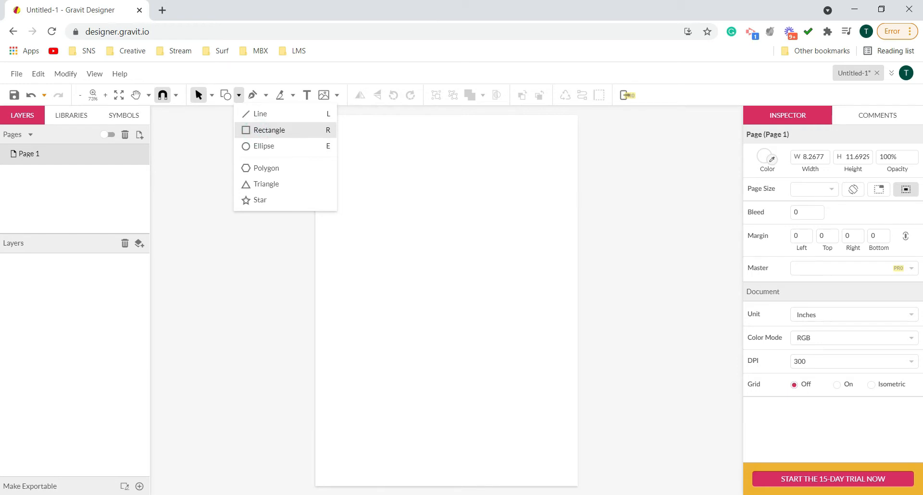
pyautogui.press('r')
pyautogui.click(356, 184)
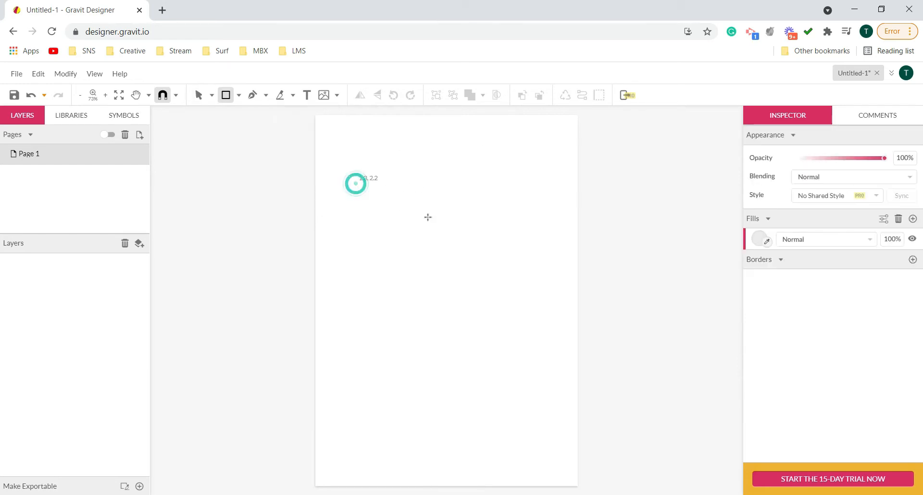
pyautogui.moveTo(356, 183); pyautogui.dragTo(516, 260)
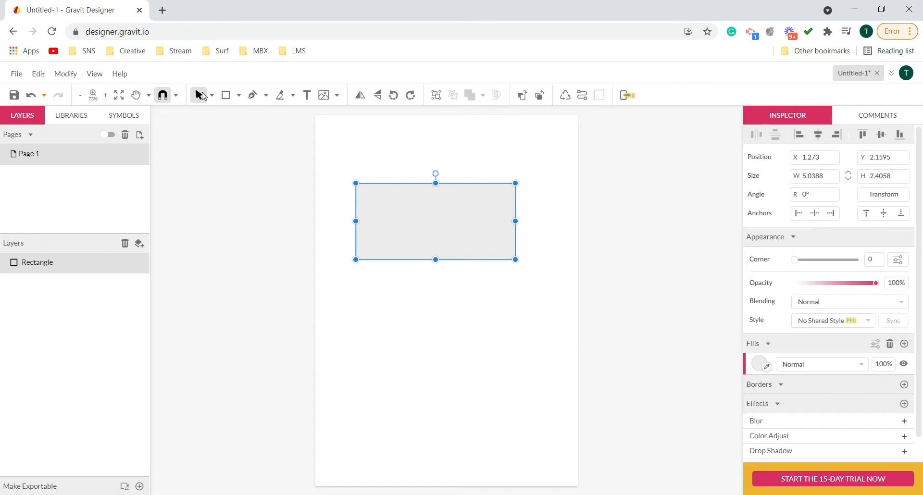
pyautogui.click(346, 292)
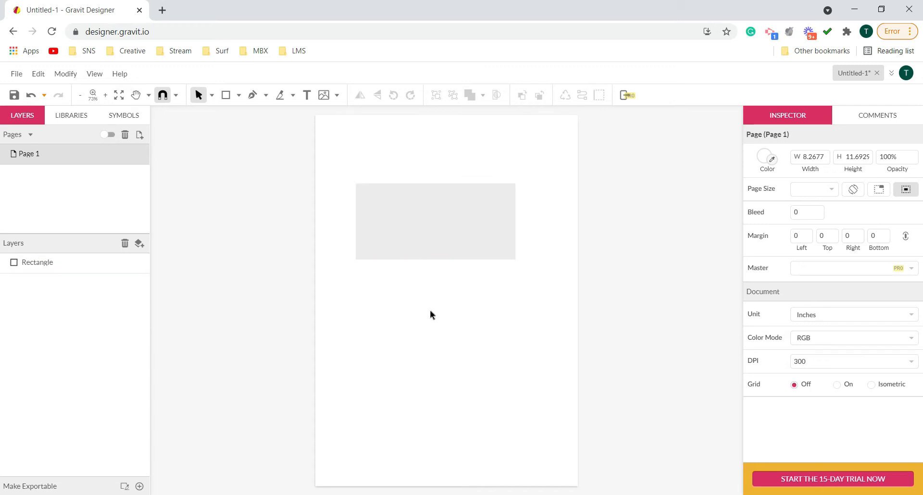
pyautogui.click(488, 343)
# - Resize the rectangle to 3.5 inches wide and 2 inches high, and move it to about X 2.26, Y 2.54
pyautogui.click(481, 237)
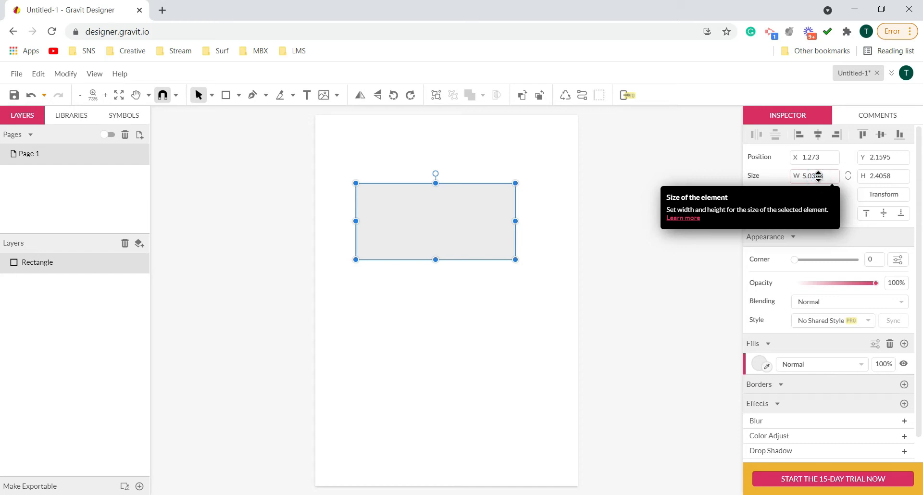
pyautogui.click(827, 175)
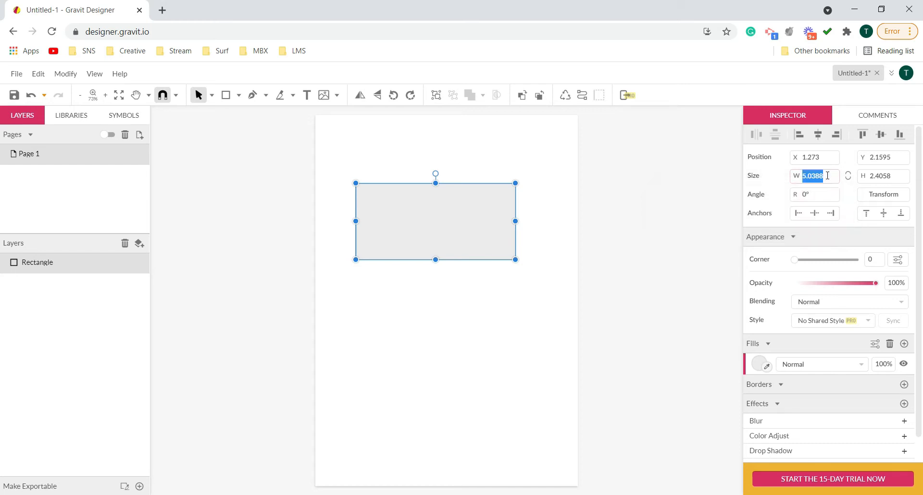
pyautogui.write('3.5')
pyautogui.press('Return')
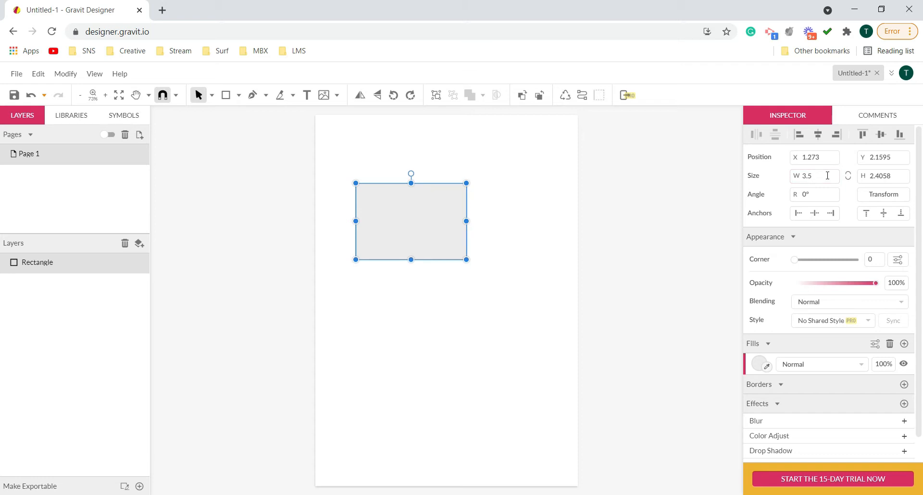
pyautogui.click(881, 176)
pyautogui.write('2')
pyautogui.press('Return')
pyautogui.click(553, 196)
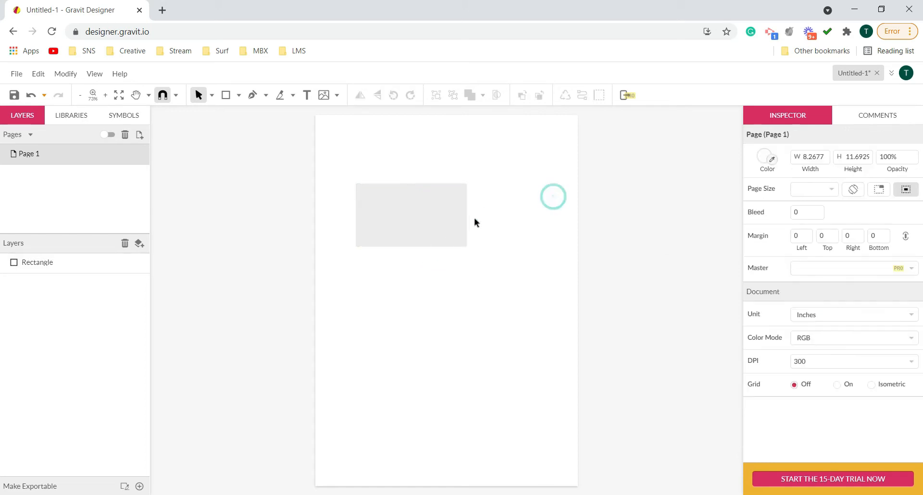
pyautogui.moveTo(406, 214); pyautogui.dragTo(438, 248)
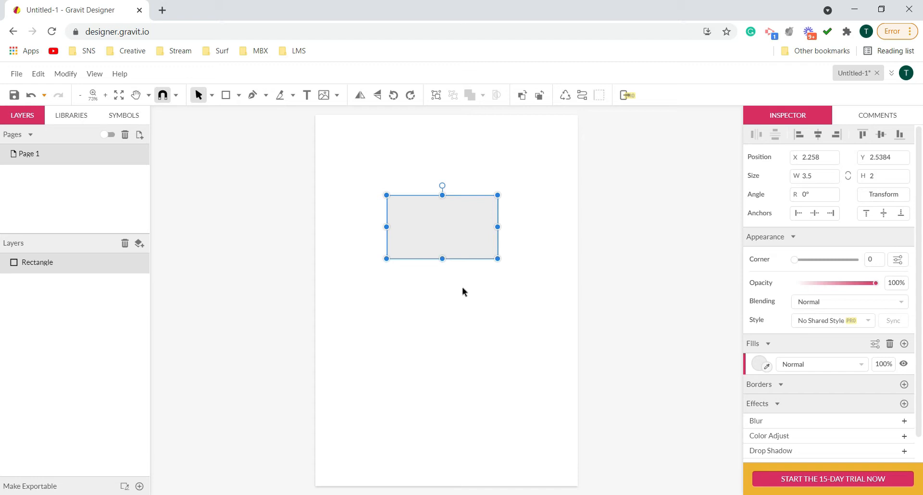
# - Change the rectangle's fill to a radial gradient and set its outer colour to medium grey #828282
pyautogui.click(758, 362)
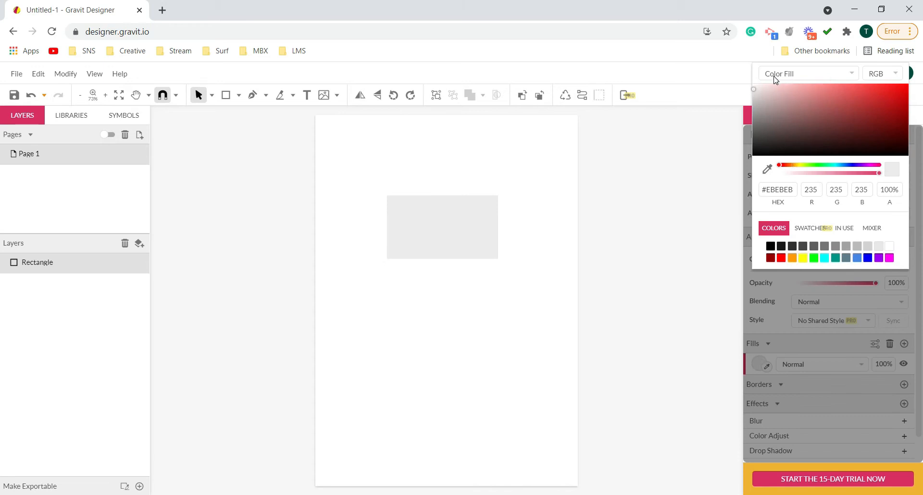
pyautogui.click(808, 78)
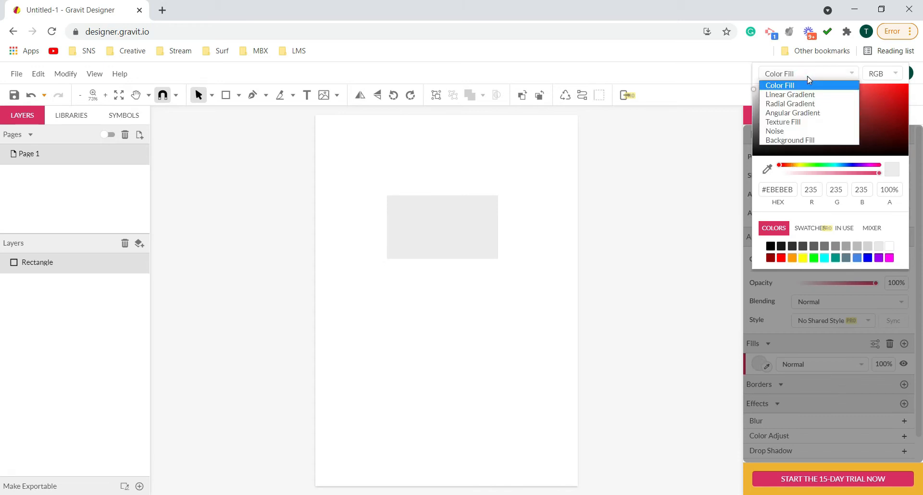
pyautogui.click(777, 103)
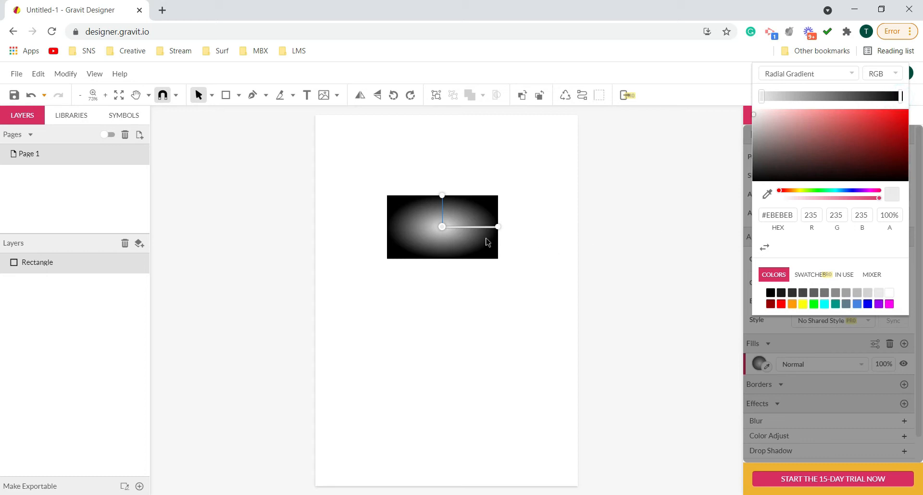
pyautogui.click(498, 227)
pyautogui.moveTo(831, 136)
pyautogui.mouseDown()
pyautogui.moveTo(771, 137)
pyautogui.moveTo(754, 152)
pyautogui.moveTo(749, 139)
pyautogui.moveTo(752, 148)
pyautogui.mouseUp()
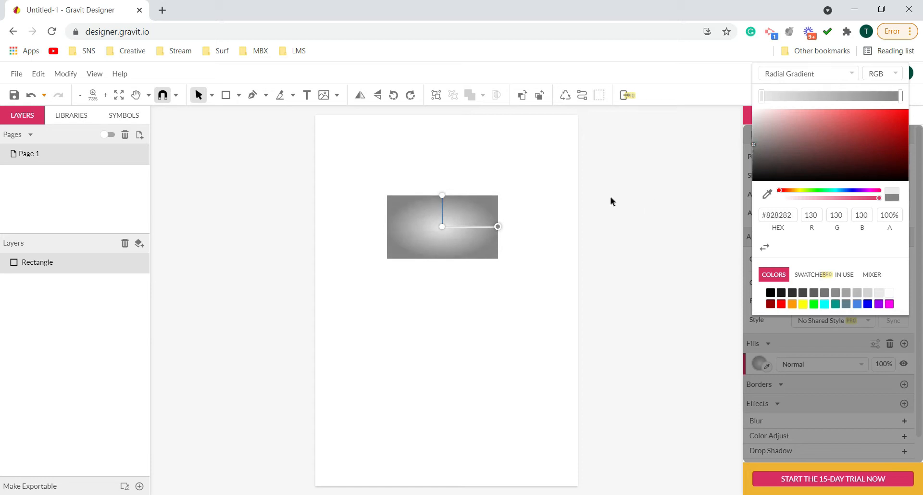
# - Stretch the radial gradient's vertical and horizontal extents well beyond the rectangle's edges for a softer grey transition
pyautogui.click(442, 196)
pyautogui.moveTo(441, 159); pyautogui.dragTo(443, 150)
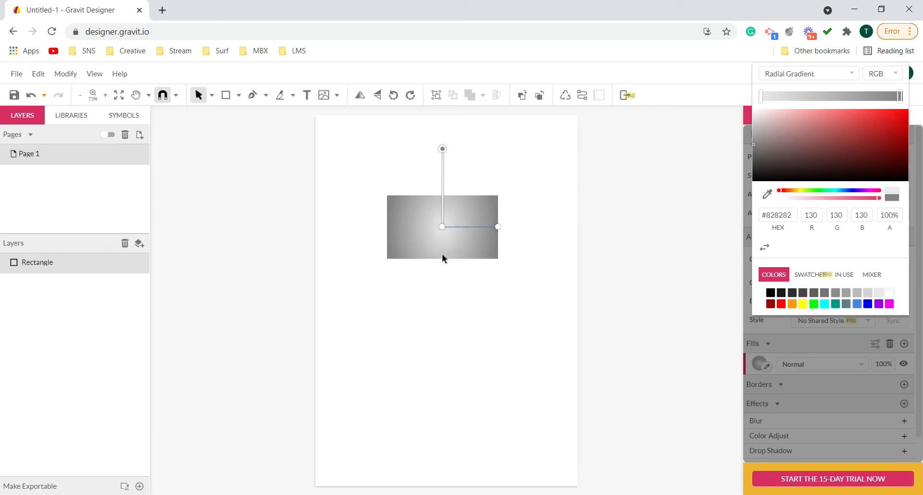
pyautogui.moveTo(442, 149); pyautogui.dragTo(442, 206)
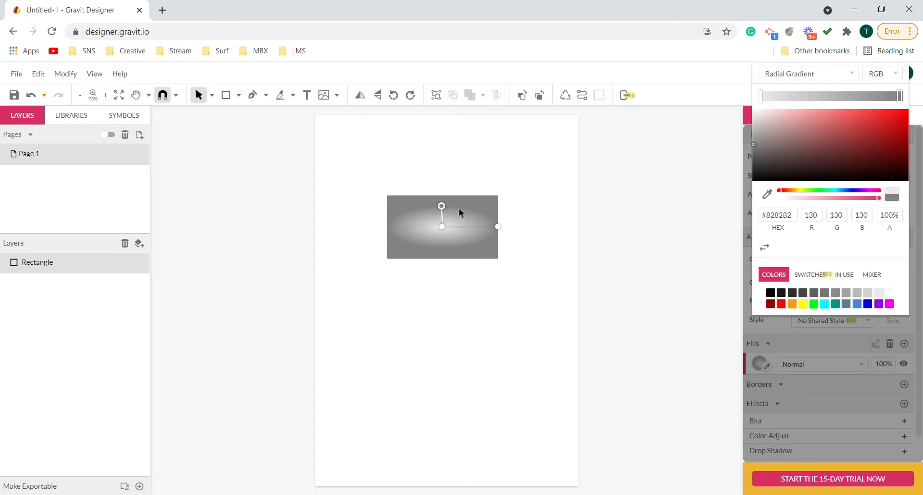
pyautogui.moveTo(440, 206); pyautogui.dragTo(442, 170)
pyautogui.moveTo(498, 227); pyautogui.dragTo(591, 231)
pyautogui.moveTo(441, 169); pyautogui.dragTo(442, 143)
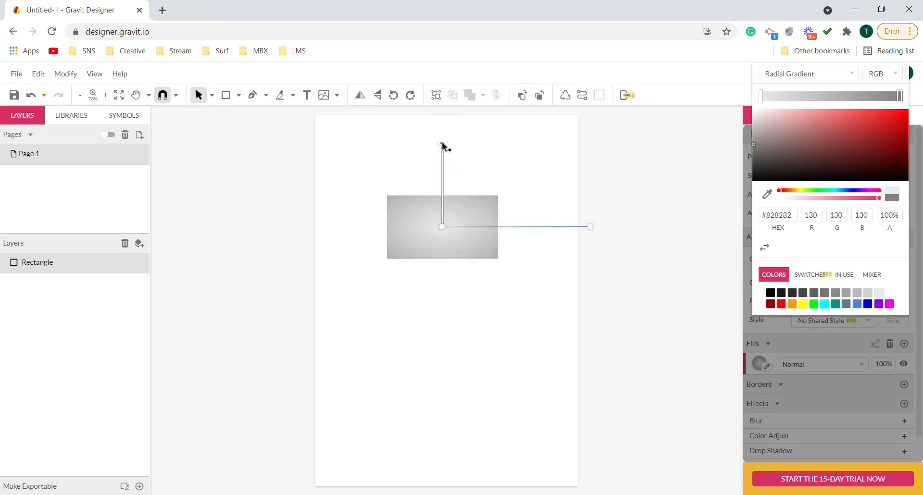
pyautogui.click(474, 163)
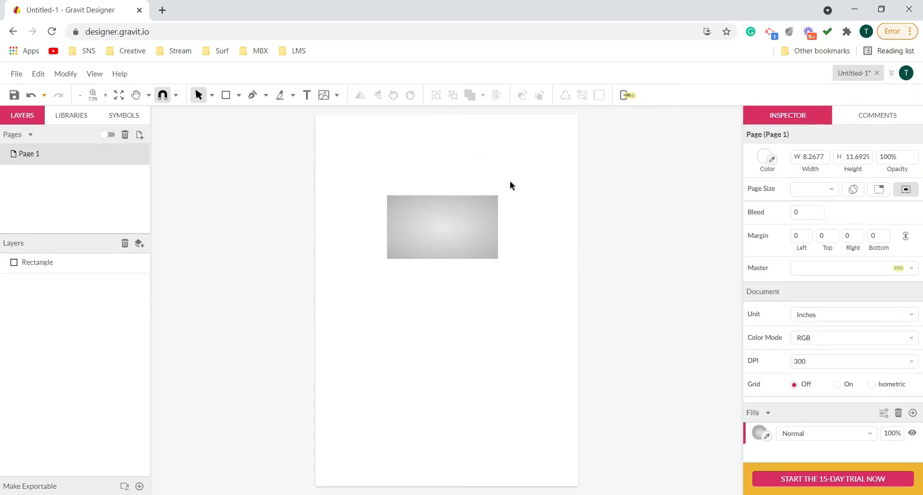
# - Draw a second rectangle about 3.5 by 0.49 inches along the bottom edge of the gradient rectangle, matching its full width
pyautogui.scroll(2, 515, 209)
pyautogui.click(136, 95)
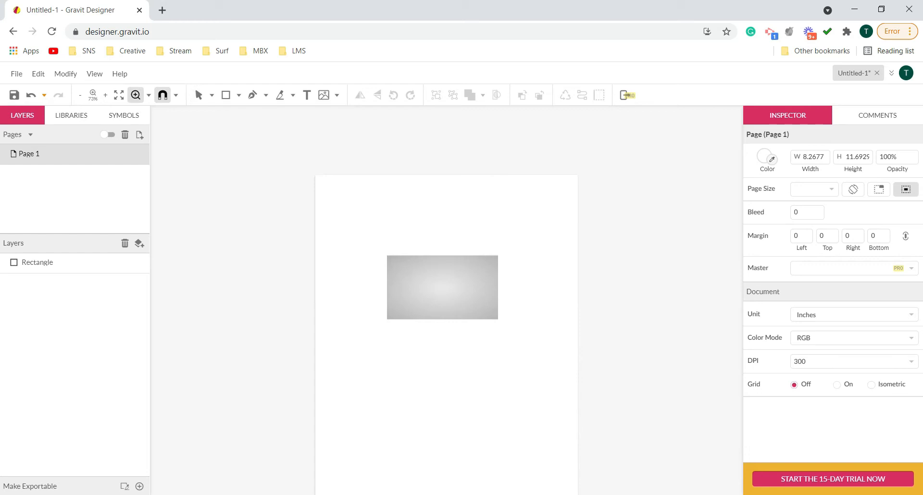
pyautogui.click(105, 98)
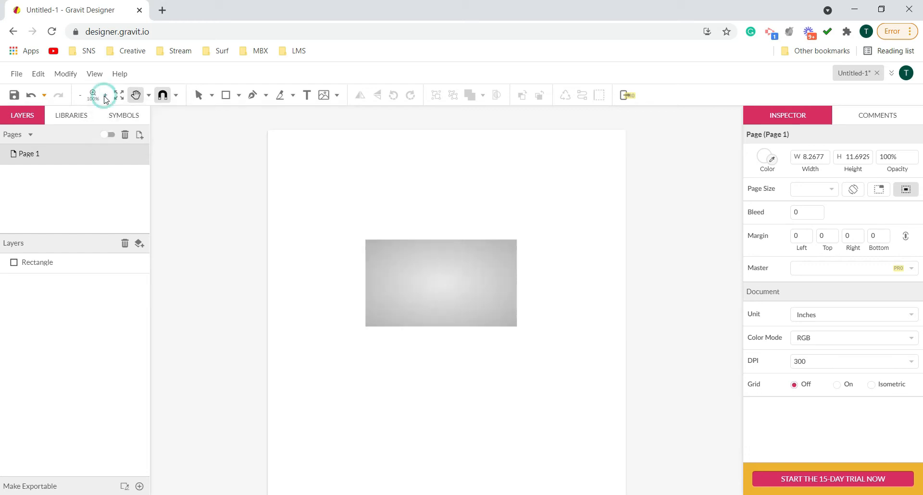
pyautogui.click(106, 98)
pyautogui.click(106, 99)
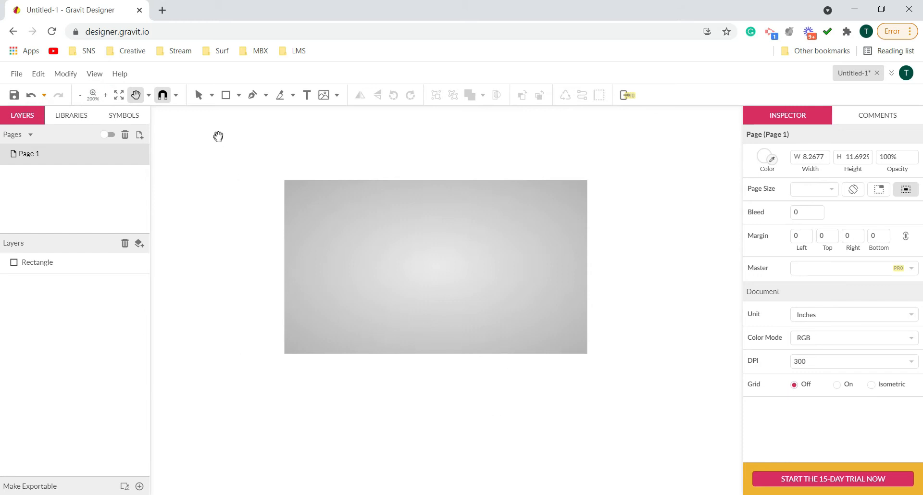
pyautogui.click(226, 95)
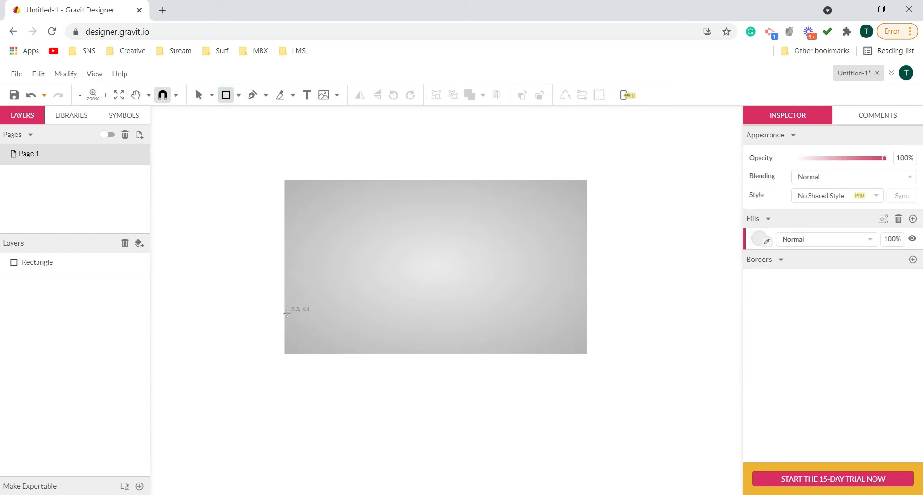
pyautogui.moveTo(285, 311); pyautogui.dragTo(585, 352)
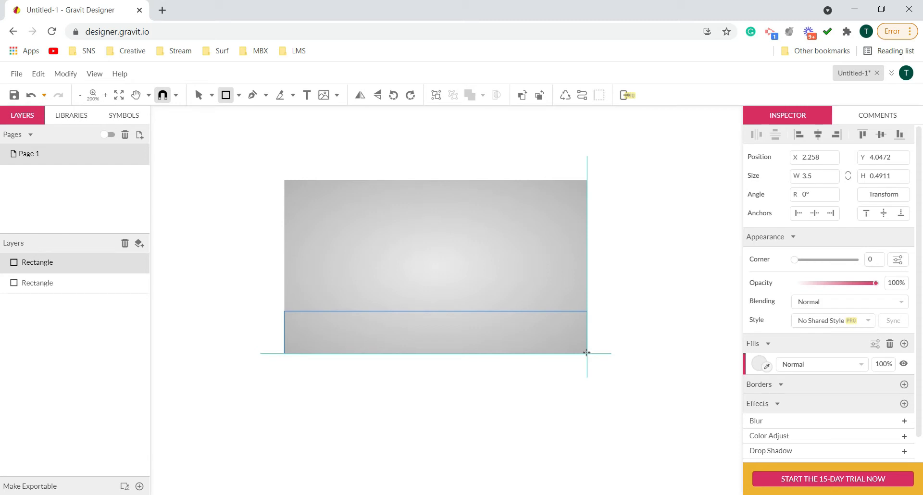
pyautogui.moveTo(586, 353); pyautogui.dragTo(587, 353)
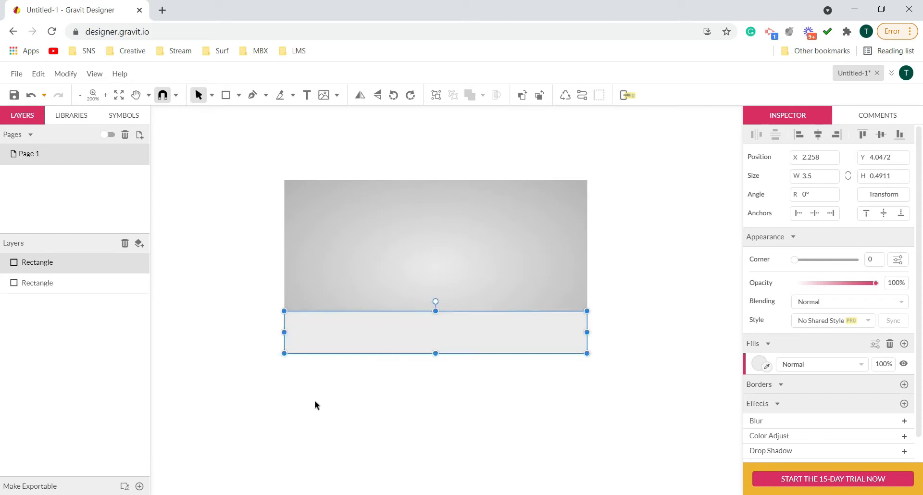
# - Fill the bottom strip with solid dark grey #353535
pyautogui.click(761, 364)
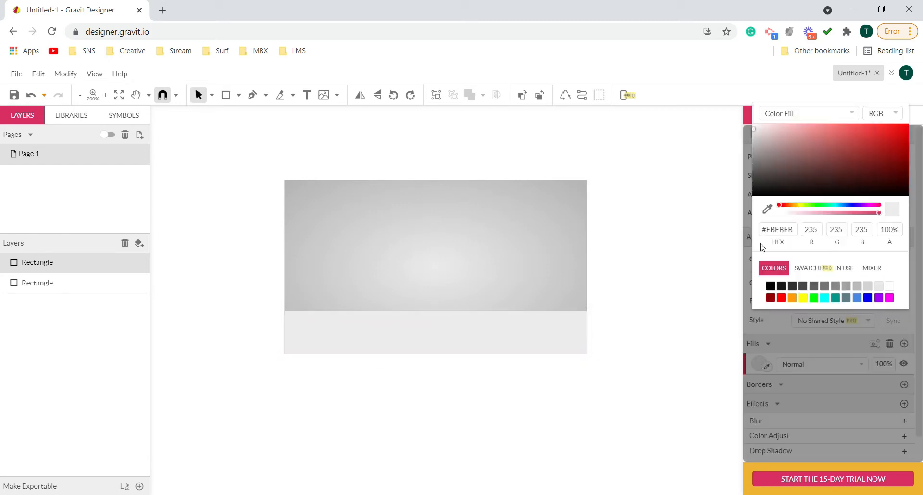
pyautogui.moveTo(762, 172); pyautogui.dragTo(755, 183)
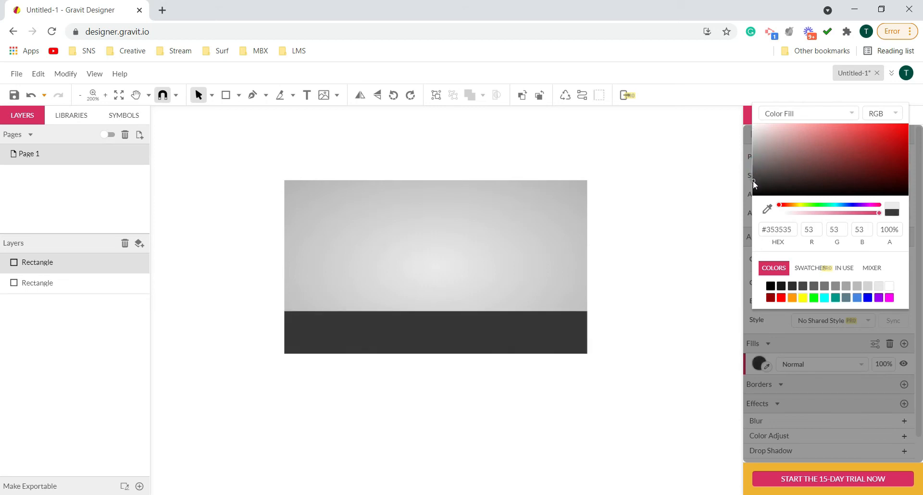
pyautogui.click(679, 271)
# - Try resizing the dark strip to about 2.1 by 1.81 inches by its edges, and undo the resizing
pyautogui.click(494, 337)
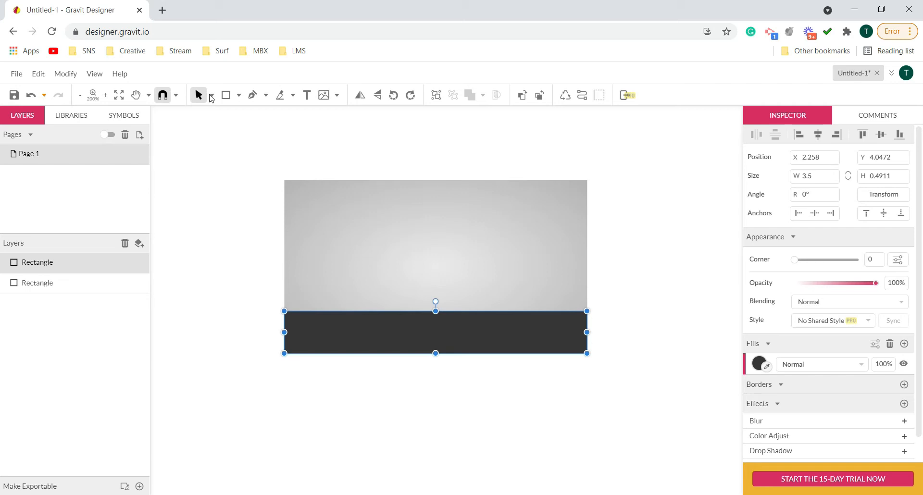
pyautogui.click(211, 95)
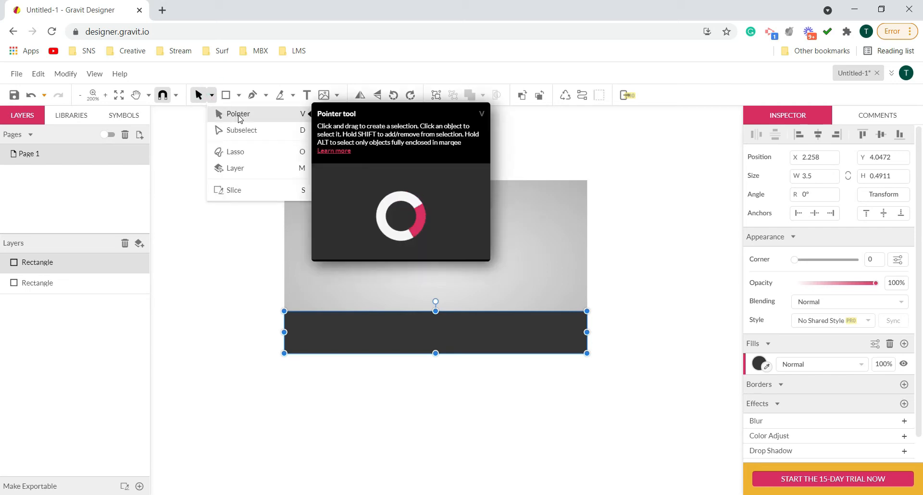
pyautogui.click(226, 270)
pyautogui.click(387, 336)
pyautogui.moveTo(436, 312); pyautogui.dragTo(449, 250)
pyautogui.moveTo(435, 355); pyautogui.dragTo(435, 407)
pyautogui.moveTo(587, 327); pyautogui.dragTo(466, 329)
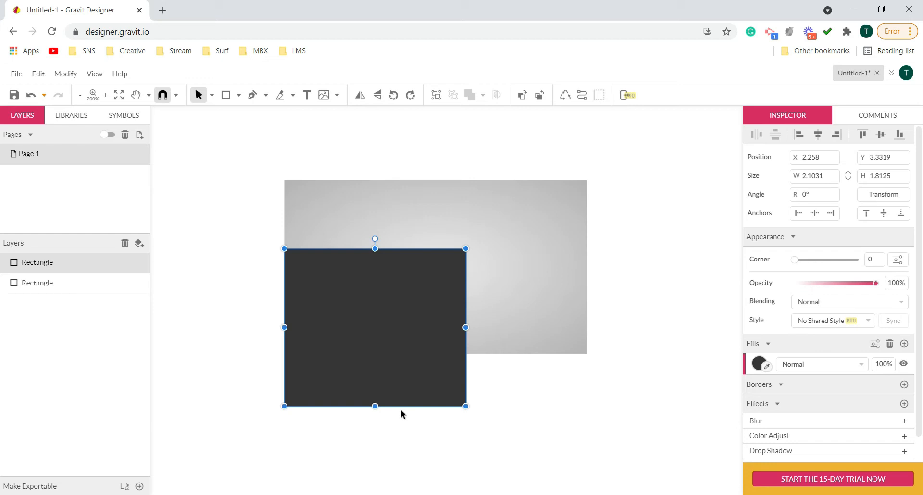
pyautogui.hotkey('ctrl', 'z')
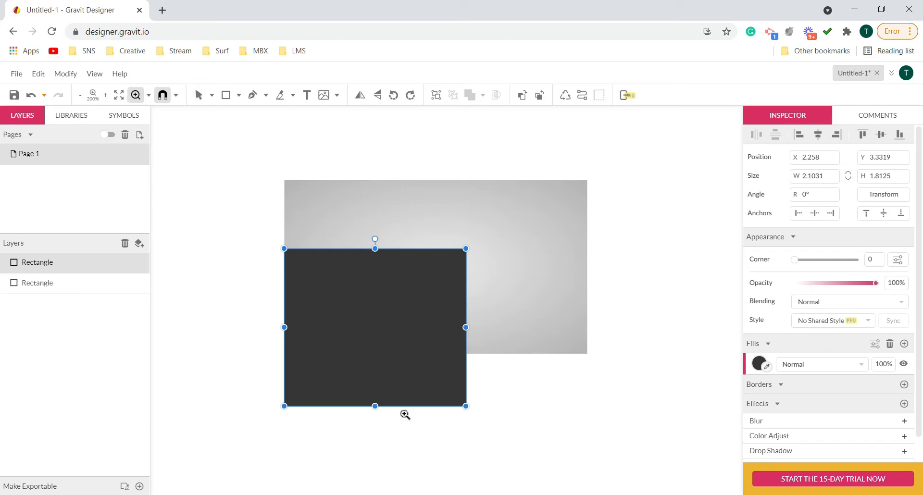
pyautogui.hotkey('ctrl', 'shift', 'z')
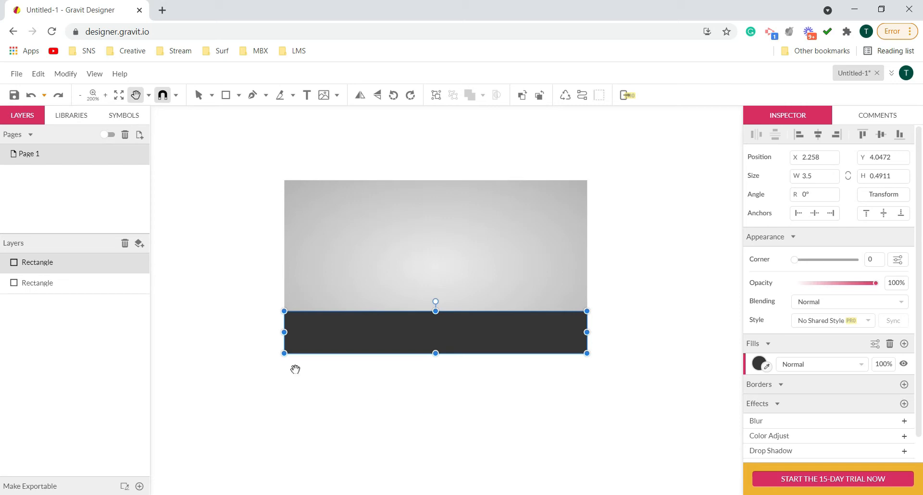
pyautogui.click(211, 95)
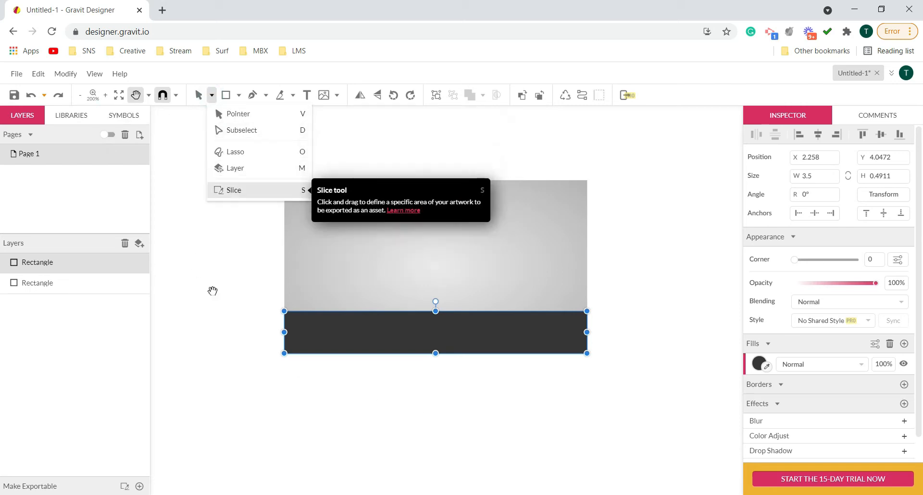
pyautogui.click(349, 359)
pyautogui.click(660, 279)
pyautogui.click(652, 310)
pyautogui.moveTo(602, 318); pyautogui.dragTo(627, 325)
# - Convert the dark bottom strip to a path and switch to the Subselect tool to expose its anchor points
pyautogui.click(198, 94)
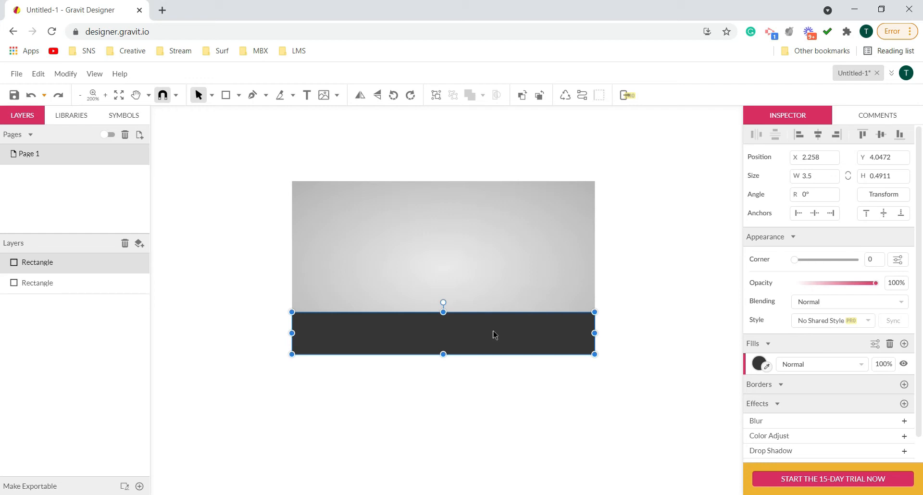
pyautogui.rightClick(535, 333)
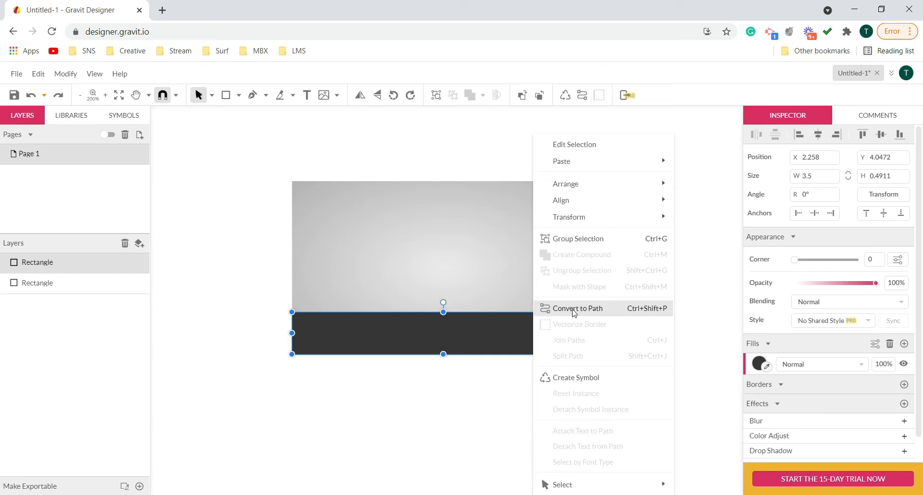
pyautogui.click(596, 310)
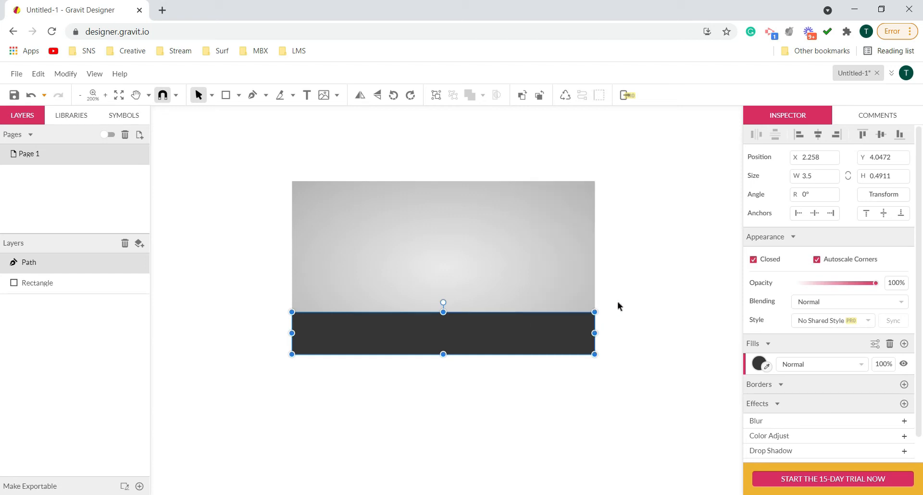
pyautogui.click(212, 95)
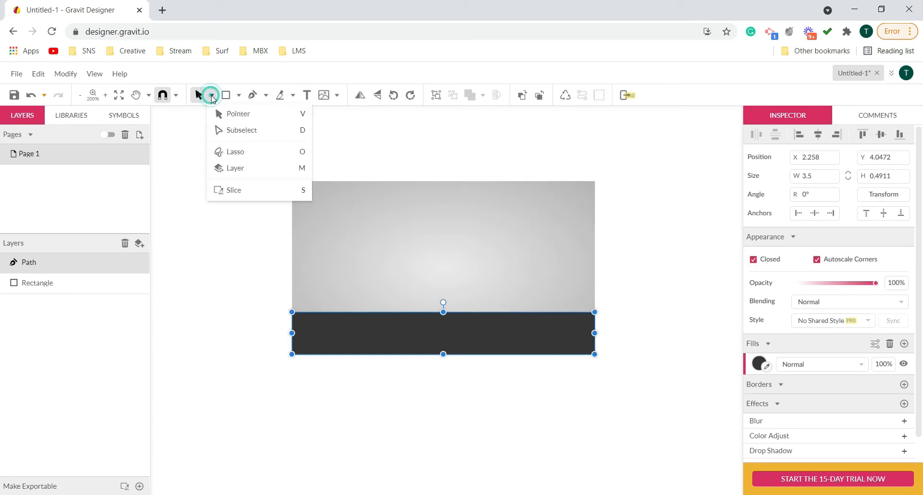
pyautogui.click(231, 129)
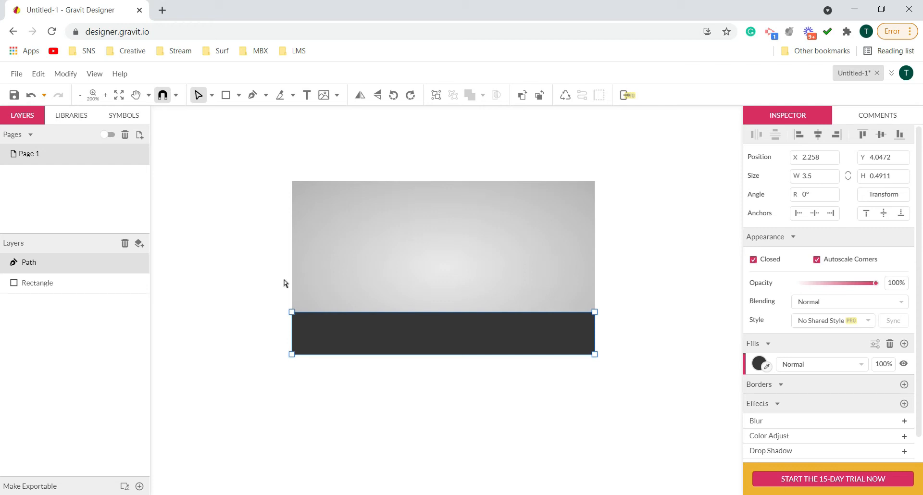
# - Try enlarging the dark path to about 3.57 by 1.29 inches from its upper-left corner, and undo the resizing
pyautogui.click(212, 95)
pyautogui.click(220, 115)
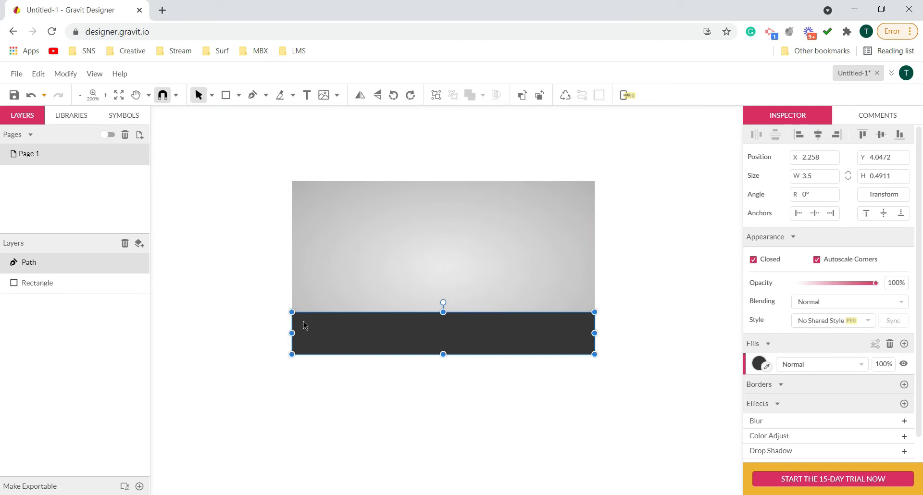
pyautogui.moveTo(292, 312); pyautogui.dragTo(278, 256)
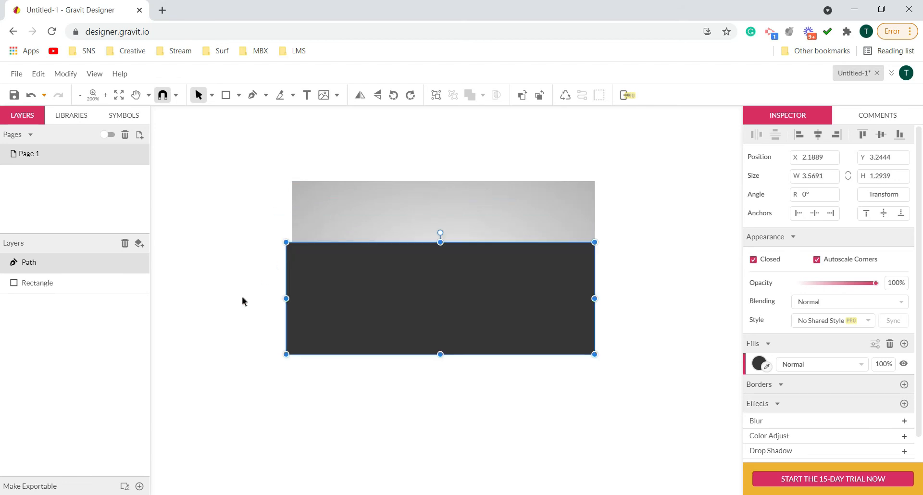
pyautogui.press('h')
pyautogui.hotkey('ctrl', 'z')
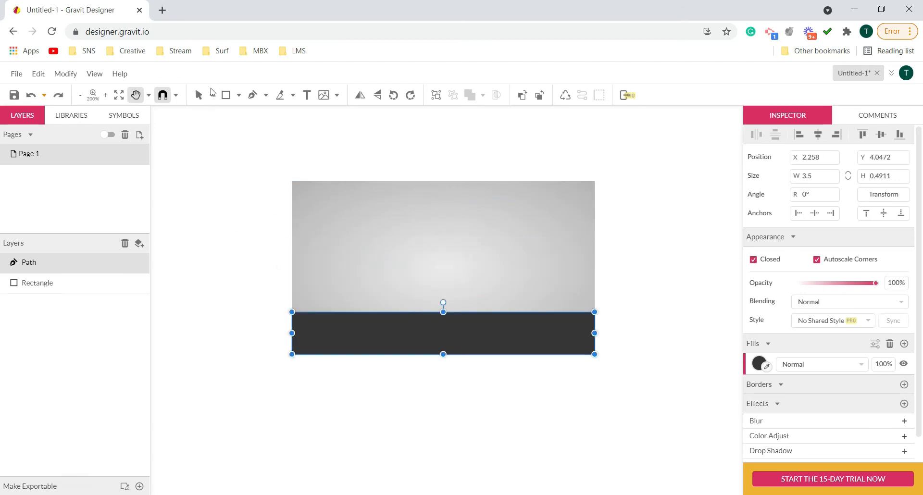
# - Try moving the dark path's upper-left anchor point inward along its upper edge with Subselect, and undo the move
pyautogui.click(212, 95)
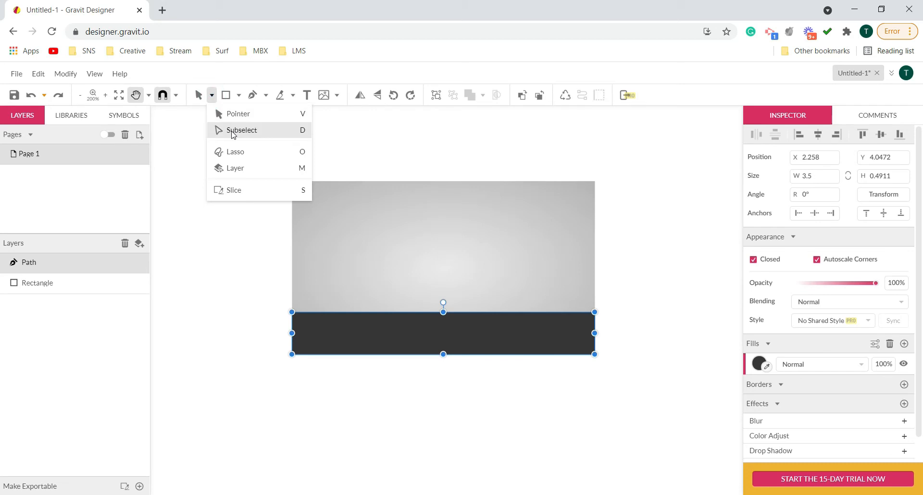
pyautogui.click(231, 130)
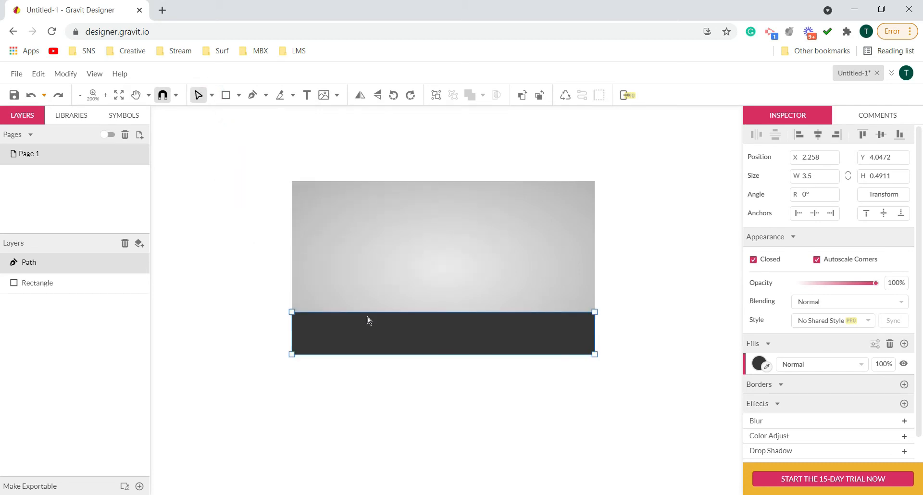
pyautogui.moveTo(292, 312); pyautogui.dragTo(493, 308)
pyautogui.hotkey('ctrl', 'z')
pyautogui.hotkey('ctrl', 'z')
pyautogui.hotkey('ctrl', 'z')
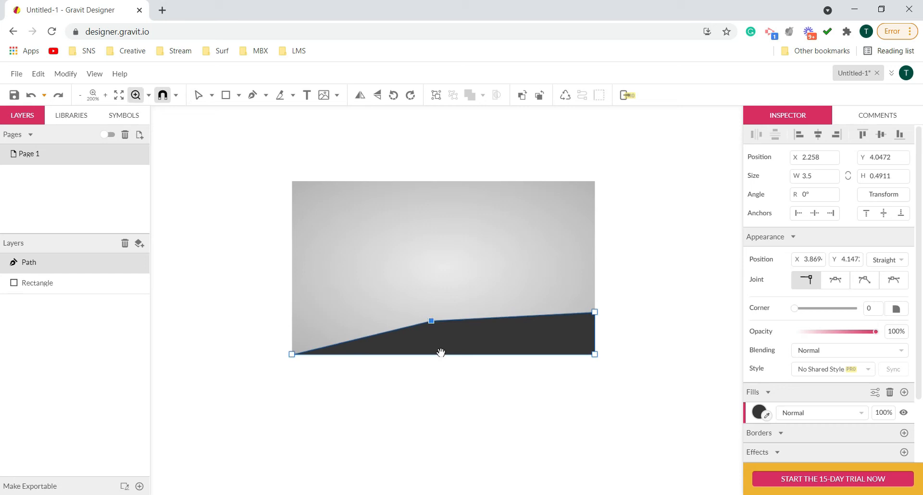
pyautogui.press('h')
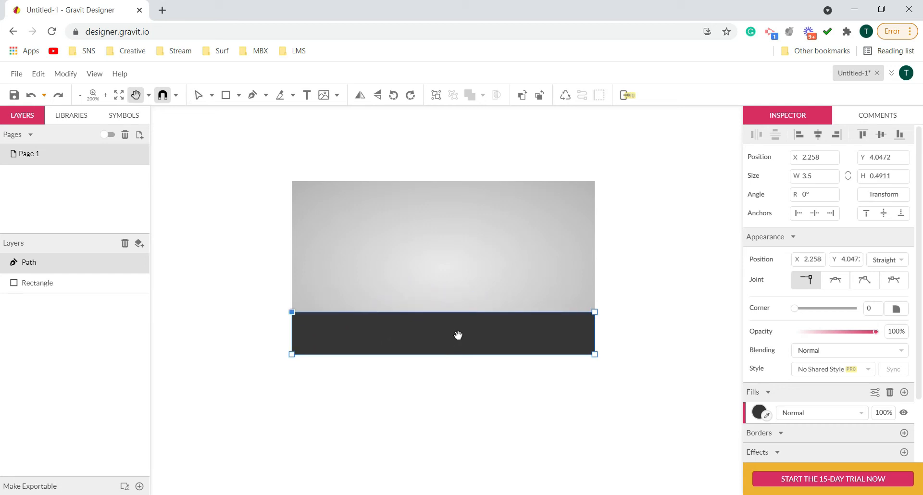
# - Try pulling the dark path's upper-left anchor up into a peak and back to the card's left edge, and undo the moves
pyautogui.rightClick(457, 335)
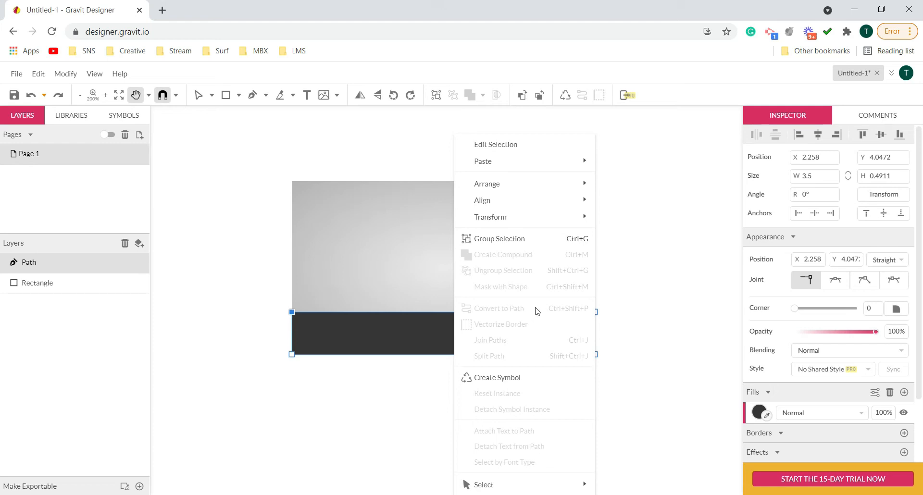
pyautogui.click(324, 334)
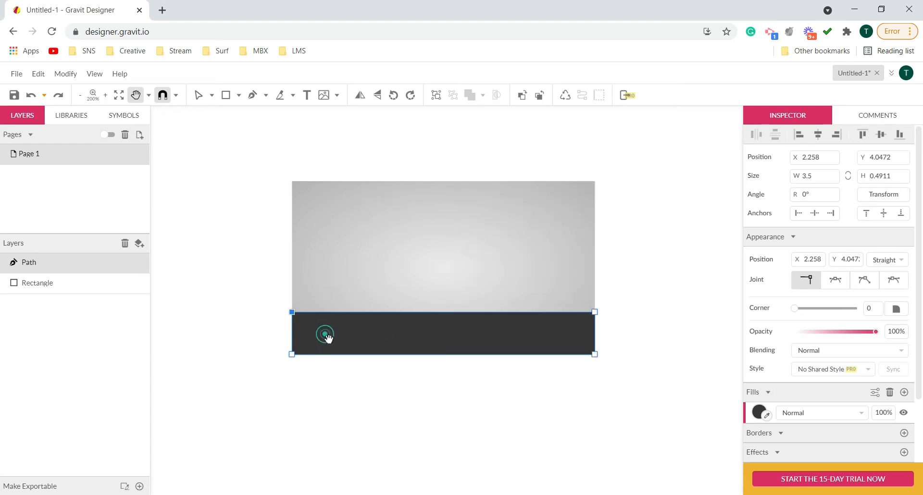
pyautogui.click(287, 310)
pyautogui.click(198, 95)
pyautogui.moveTo(292, 313); pyautogui.dragTo(420, 214)
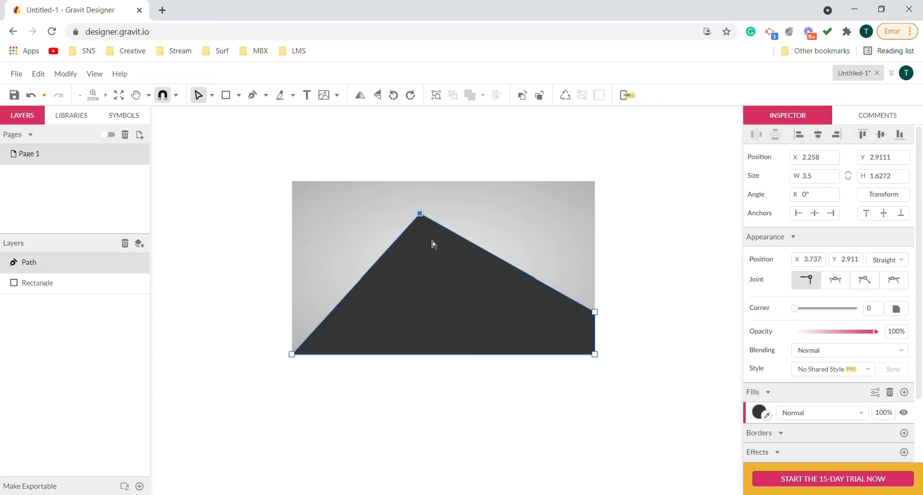
pyautogui.moveTo(420, 215); pyautogui.dragTo(294, 321)
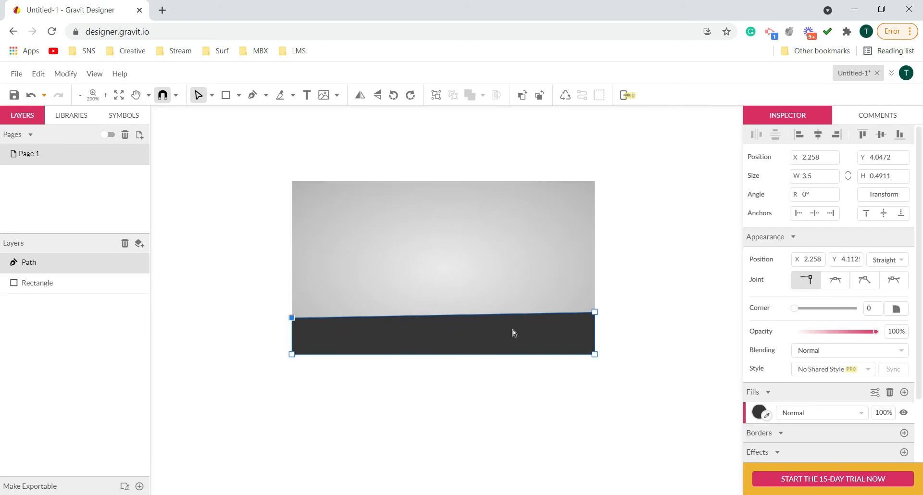
pyautogui.click(292, 319)
pyautogui.press('z')
pyautogui.hotkey('ctrl', 'z')
pyautogui.hotkey('ctrl', 'z')
pyautogui.hotkey('ctrl', 'z')
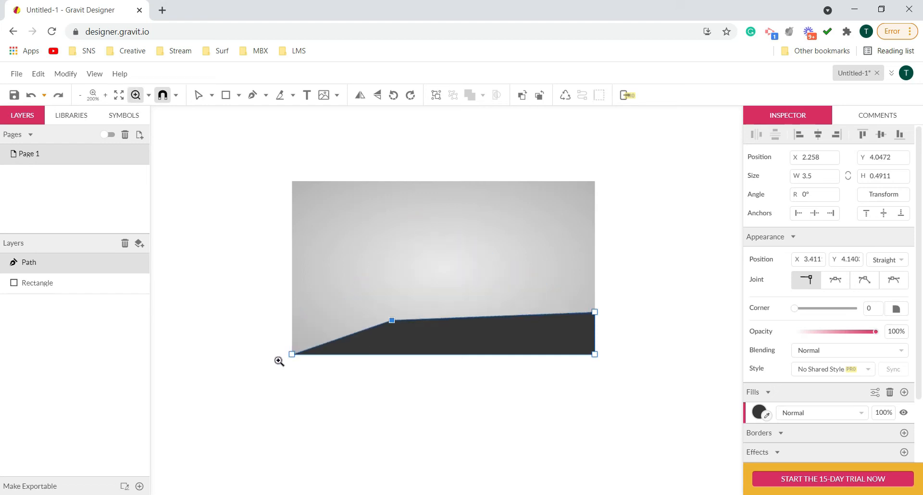
pyautogui.hotkey('ctrl', 'z')
pyautogui.press('h')
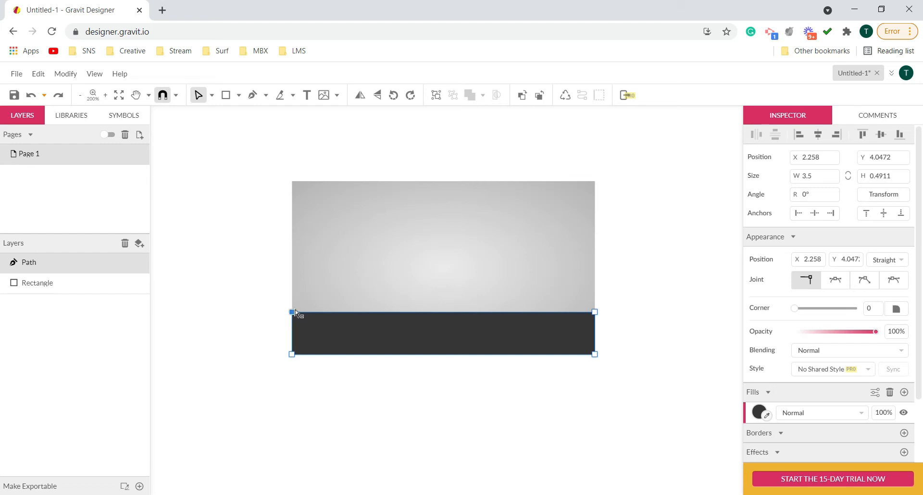
# - Add an anchor point at the middle of the dark path's upper edge and remove it again
pyautogui.click(448, 313)
pyautogui.click(468, 296)
pyautogui.click(447, 316)
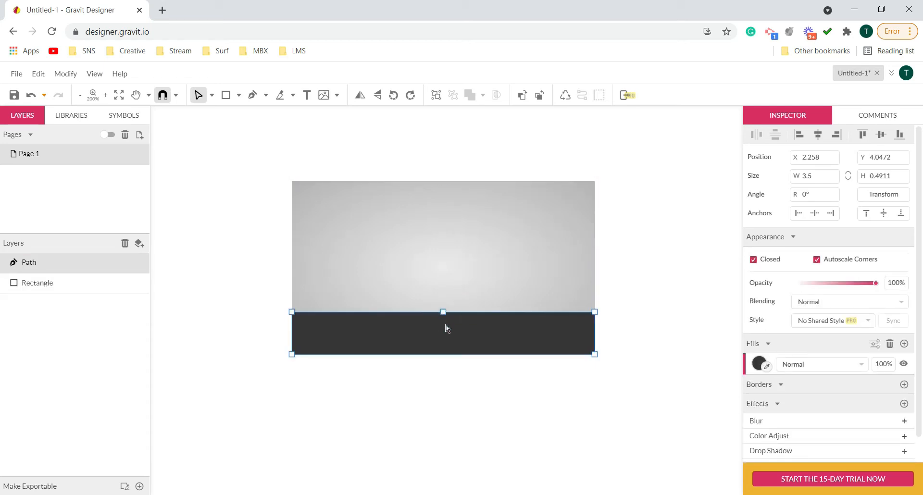
pyautogui.click(444, 313)
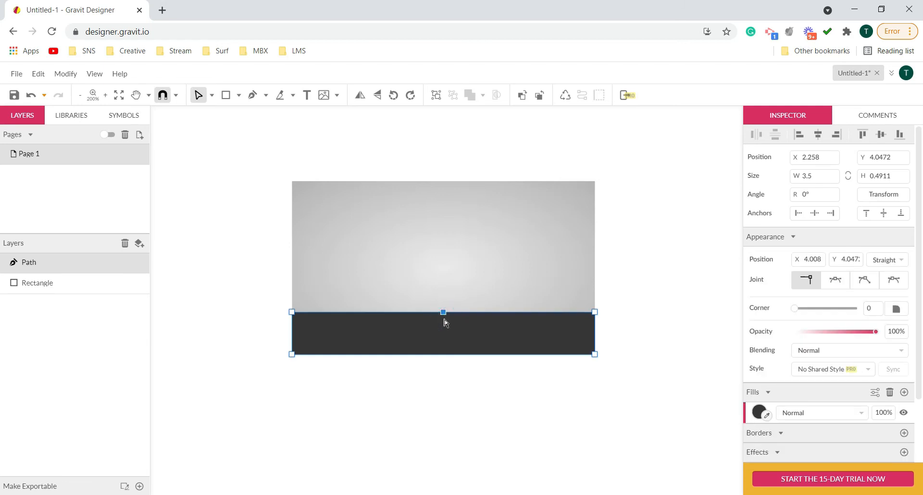
pyautogui.click(446, 323)
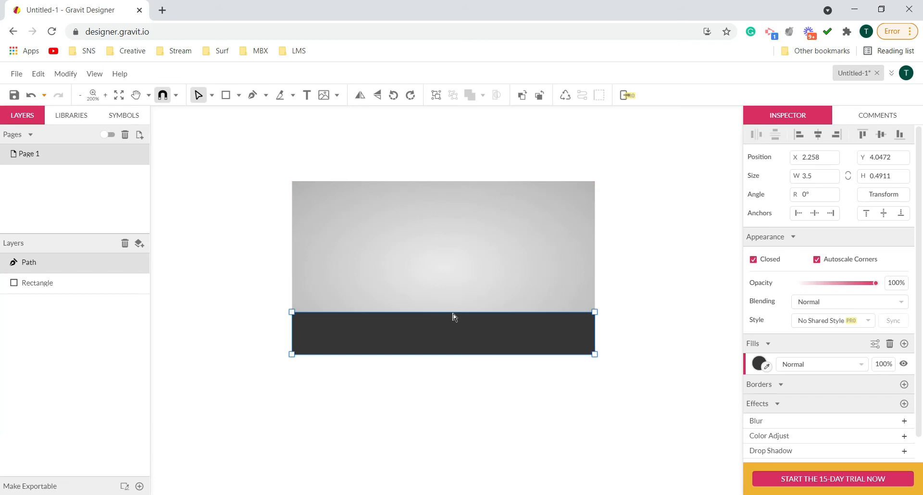
# - Add an anchor near the middle of the dark path's upper edge, set its joint to Mirrored, and stretch its handles into a gentle wave
pyautogui.click(452, 314)
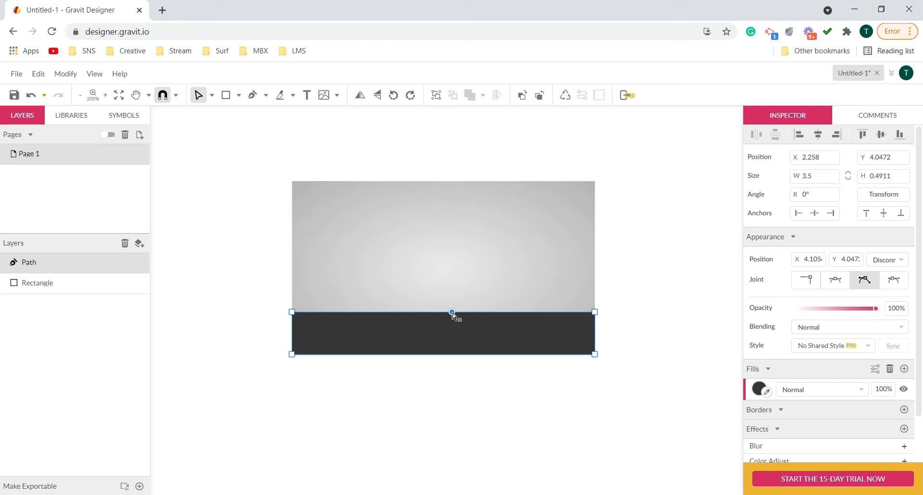
pyautogui.click(844, 284)
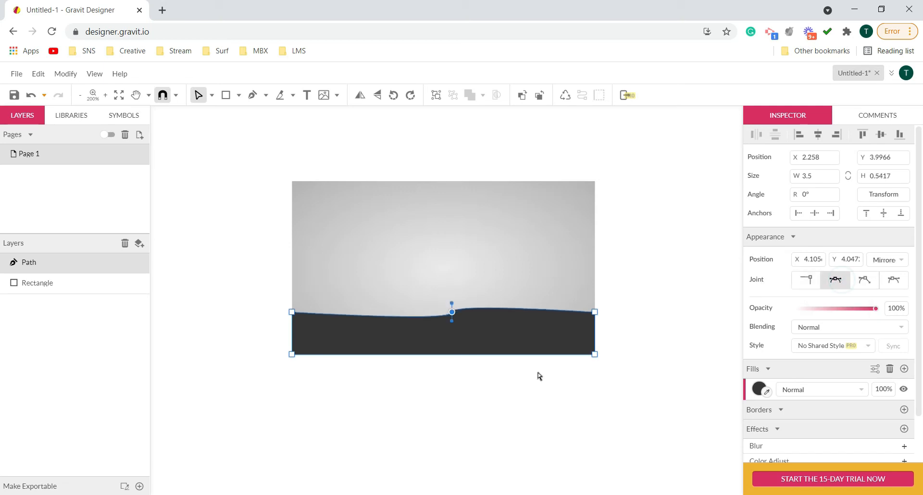
pyautogui.moveTo(452, 304); pyautogui.dragTo(552, 292)
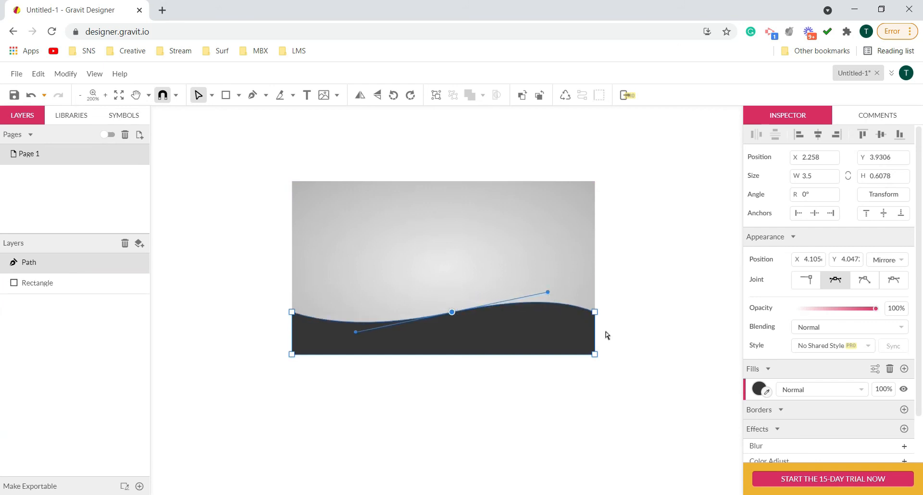
# - Lower the wave's left-end anchor to about Y 4.17 inches and lengthen the middle anchor's mirrored handles
pyautogui.click(292, 315)
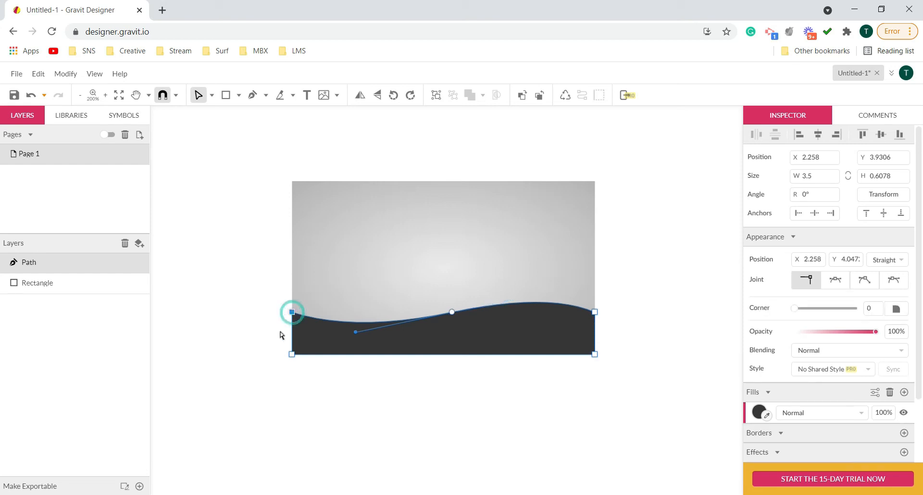
pyautogui.moveTo(291, 317); pyautogui.dragTo(292, 323)
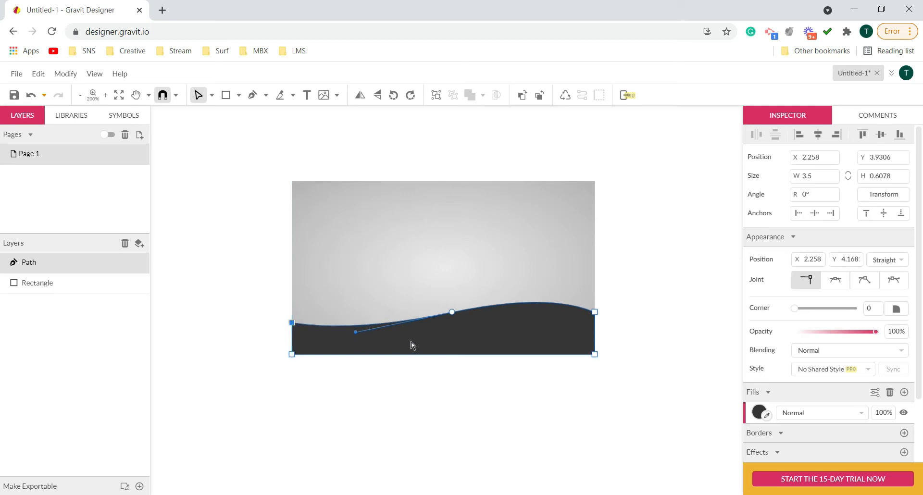
pyautogui.click(452, 312)
pyautogui.moveTo(549, 292); pyautogui.dragTo(573, 294)
pyautogui.click(458, 402)
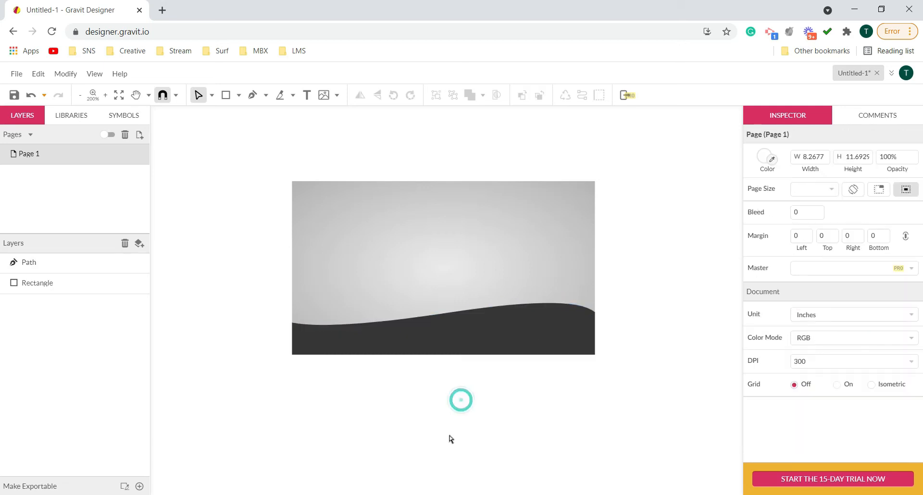
# - Tilt the middle anchor's handles more steeply to deepen the wave, making the dark shape about 0.64 inches tall
pyautogui.click(490, 344)
pyautogui.click(452, 312)
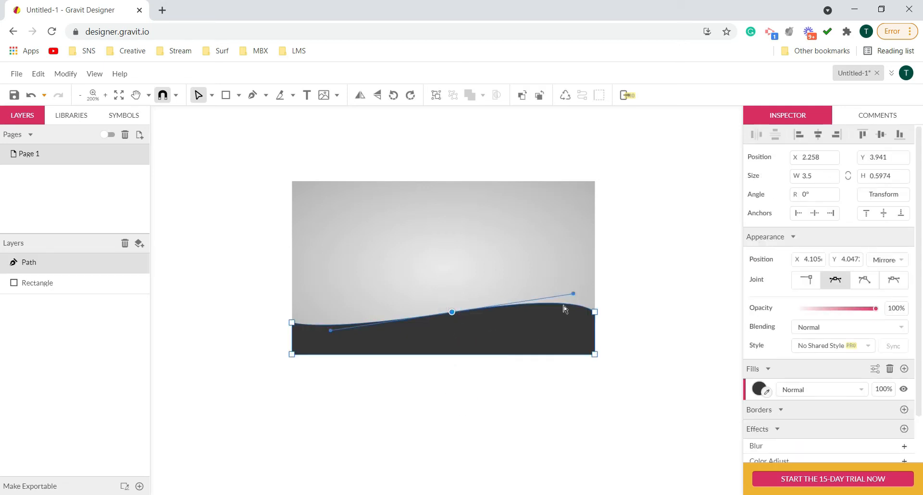
pyautogui.moveTo(573, 293)
pyautogui.mouseDown()
pyautogui.moveTo(566, 300)
pyautogui.moveTo(567, 290)
pyautogui.mouseUp()
pyautogui.moveTo(338, 335); pyautogui.dragTo(327, 339)
pyautogui.click(427, 381)
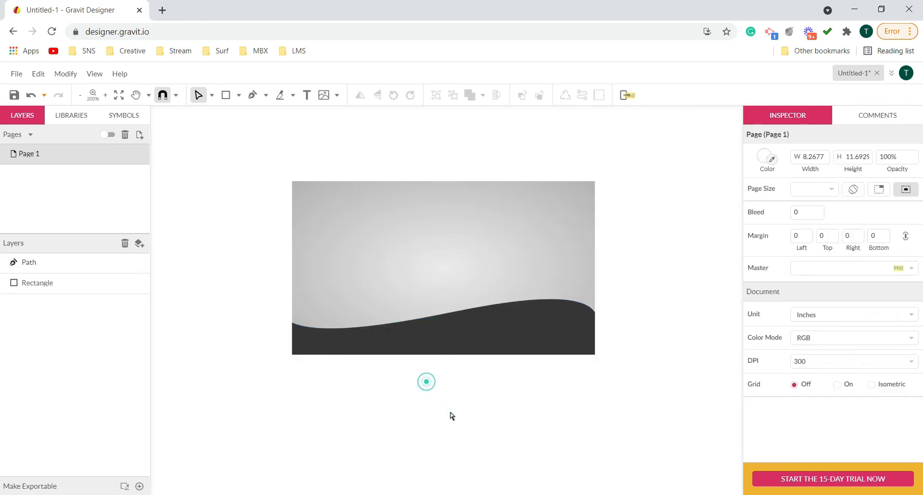
# - Shift the wave's middle anchor slightly down and left, making the dark shape about 0.6 inches tall
pyautogui.click(478, 321)
pyautogui.click(441, 317)
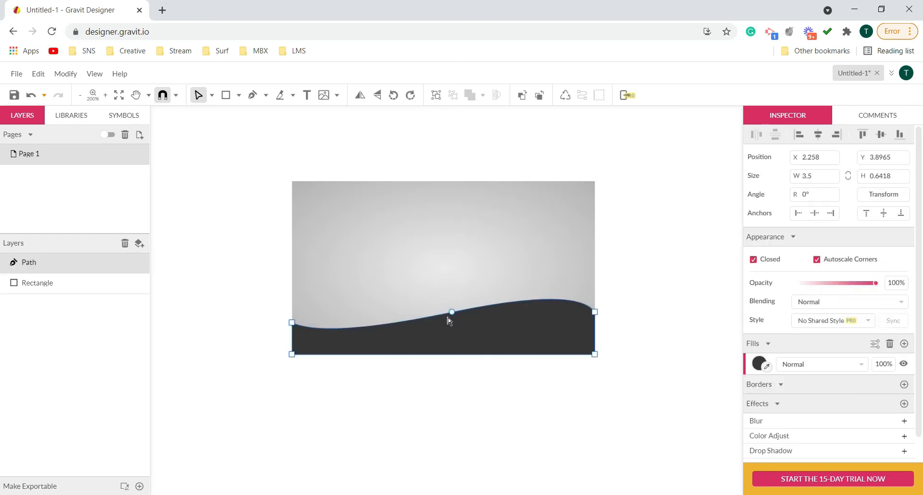
pyautogui.click(452, 313)
pyautogui.moveTo(452, 313); pyautogui.dragTo(446, 317)
pyautogui.click(411, 389)
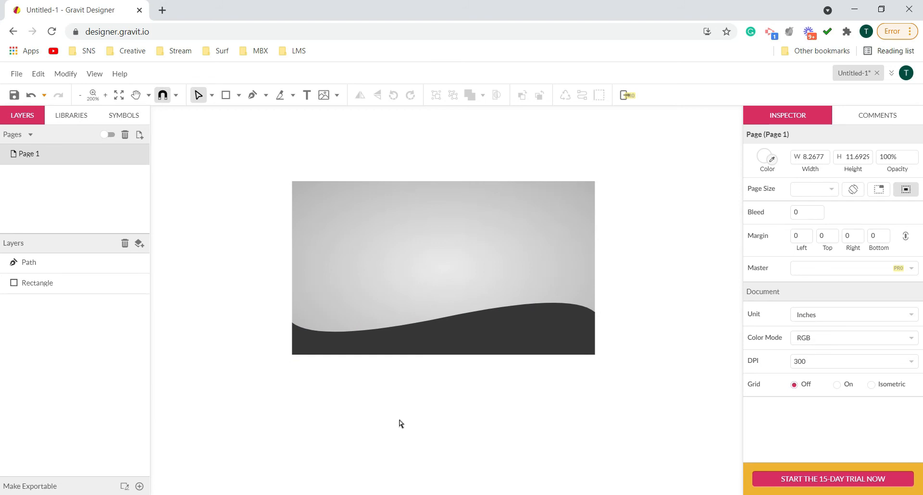
pyautogui.click(542, 330)
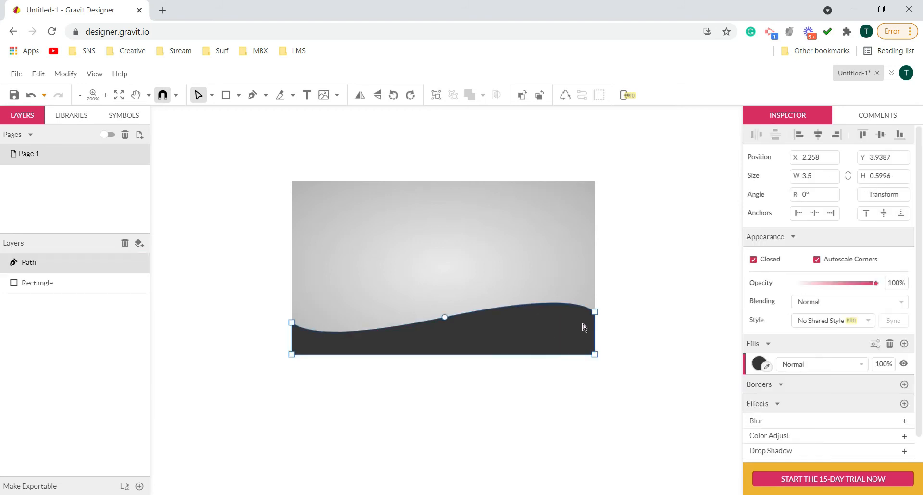
pyautogui.click(470, 383)
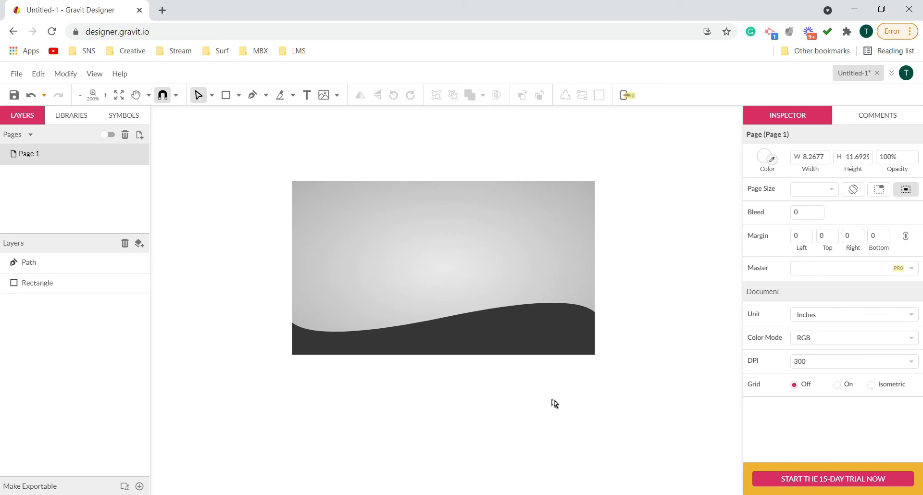
# - Import the "New Project" mask image from the Downloads folder into the card design
pyautogui.click(552, 288)
pyautogui.click(17, 74)
pyautogui.moveTo(93, 293)
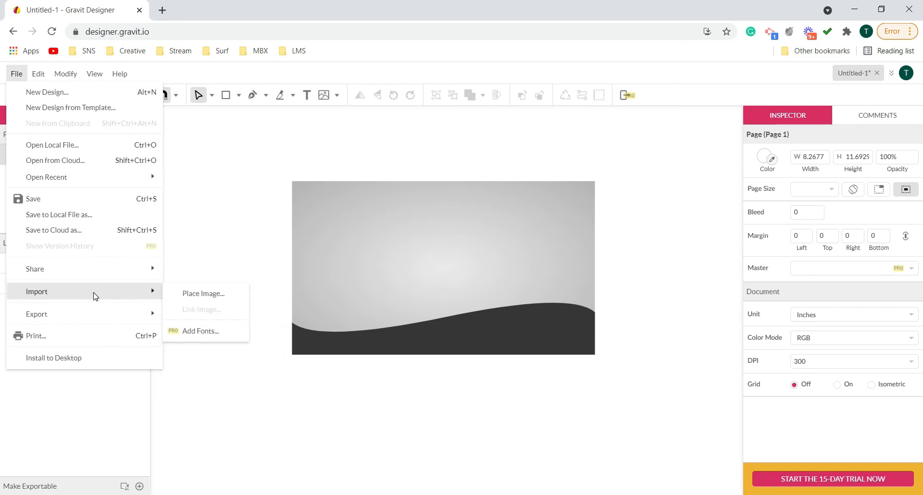
pyautogui.click(204, 294)
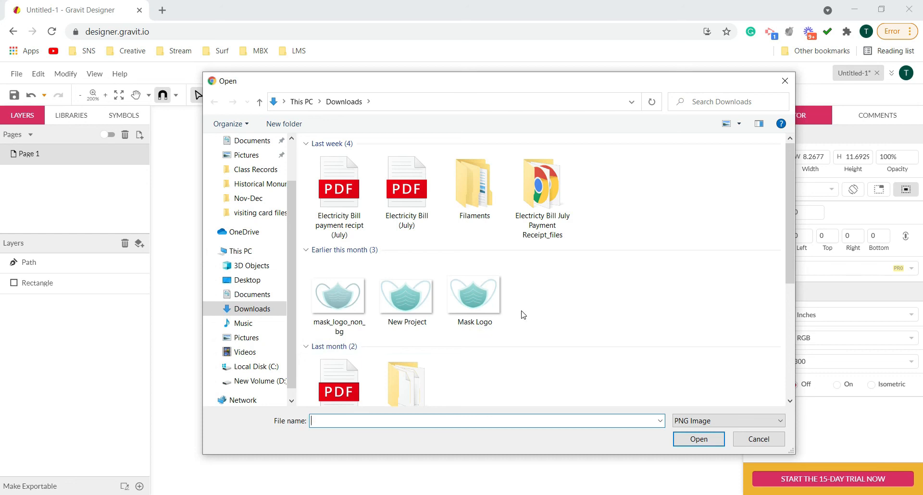
pyautogui.click(406, 295)
pyautogui.click(681, 437)
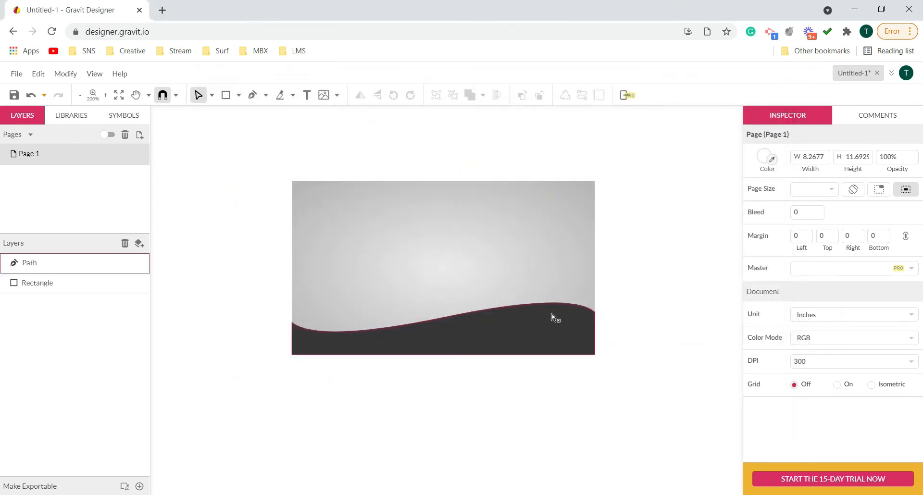
# - Scale the imported mask image down proportionally to about 2.53 by 1.63 inches
pyautogui.scroll(-10, 499, 317)
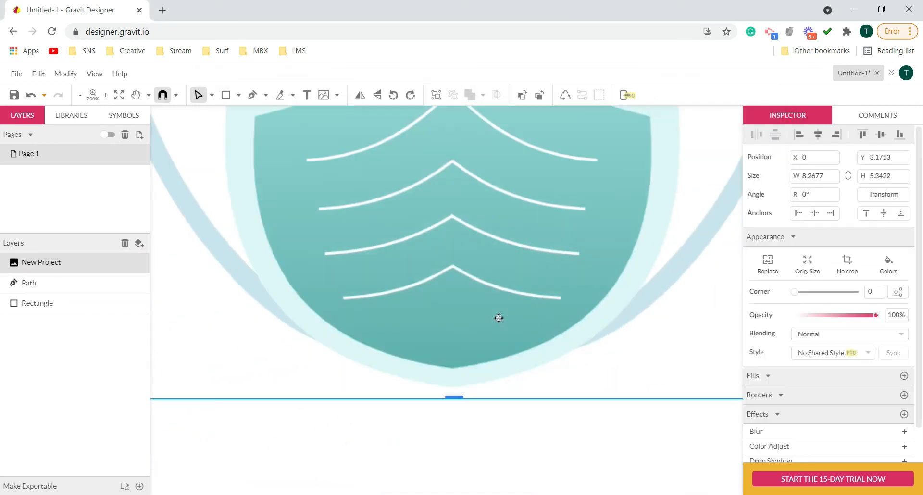
pyautogui.press('space')
pyautogui.keyDown('ctrl'); pyautogui.keyDown('alt'); pyautogui.click(546, 290); pyautogui.keyUp('alt'); pyautogui.keyUp('ctrl')
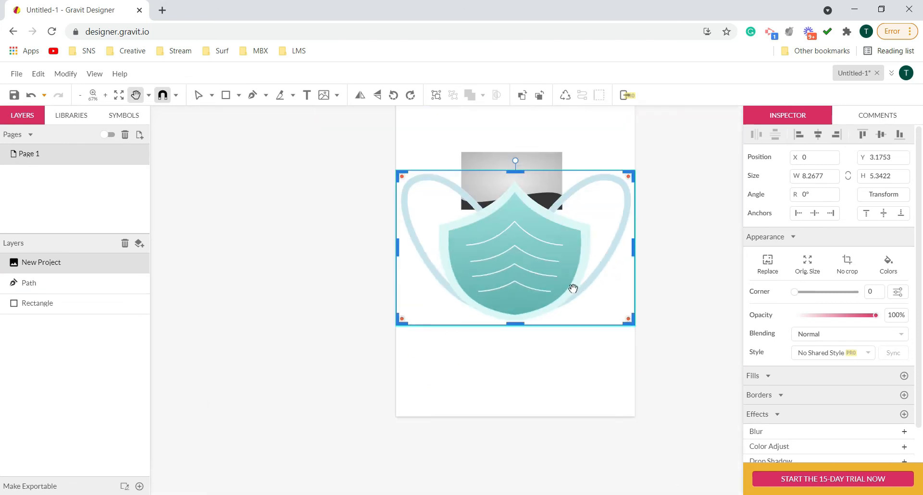
pyautogui.click(212, 95)
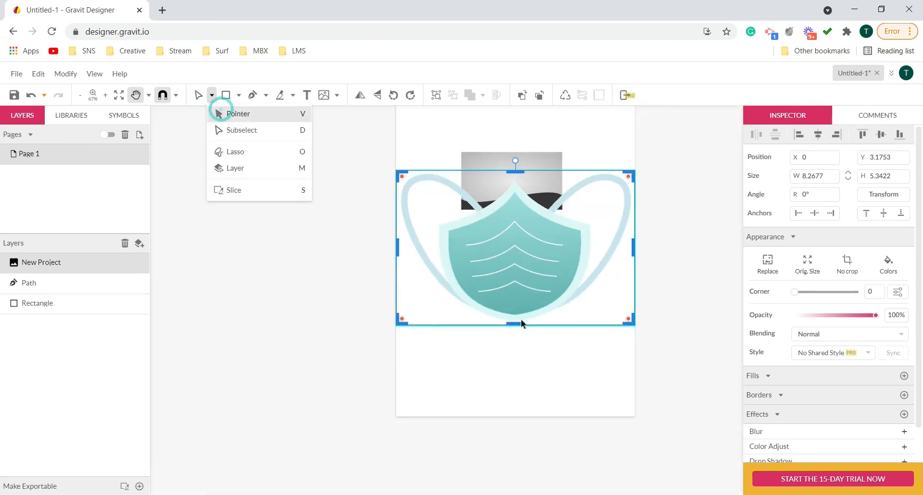
pyautogui.click(221, 110)
pyautogui.press('space')
pyautogui.moveTo(635, 325); pyautogui.dragTo(607, 371)
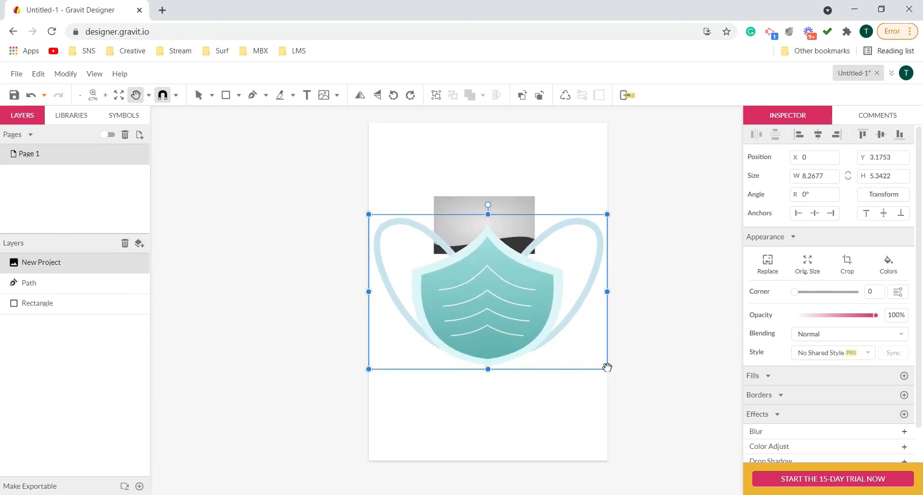
pyautogui.click(197, 95)
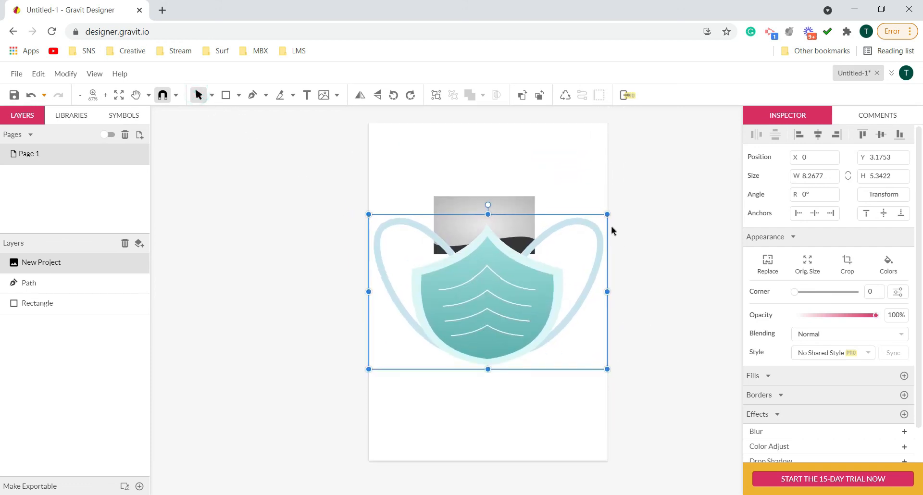
pyautogui.press('space')
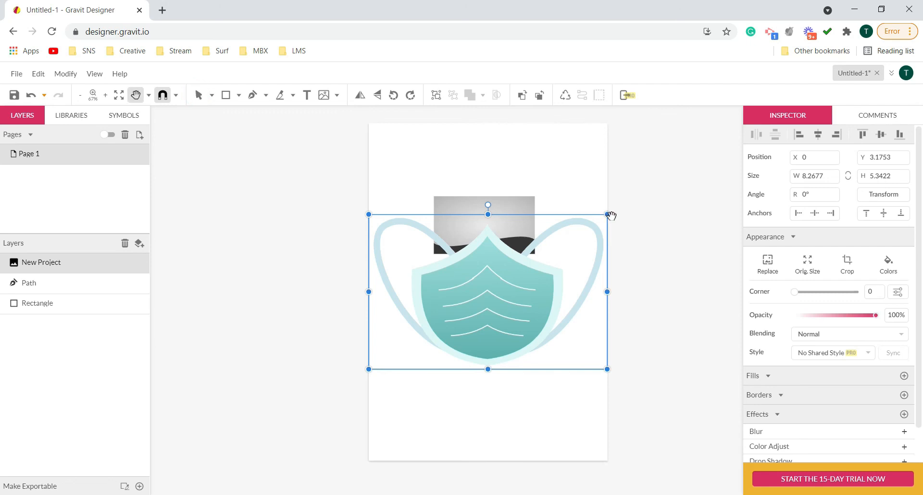
pyautogui.click(198, 96)
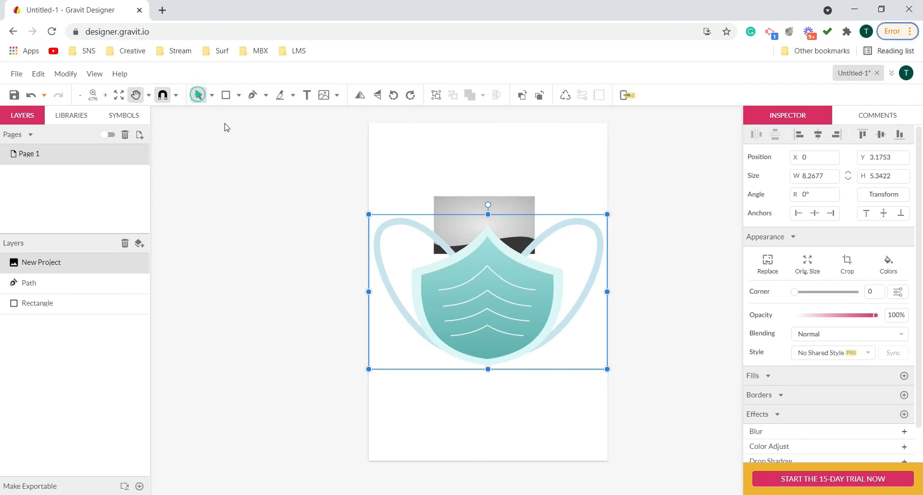
pyautogui.moveTo(607, 214); pyautogui.dragTo(524, 263)
# - Move the mask image onto the grey card, at about X 2.64, Y 2.72 inches
pyautogui.press('space')
pyautogui.moveTo(489, 295); pyautogui.dragTo(486, 349)
pyautogui.click(197, 95)
pyautogui.moveTo(481, 276); pyautogui.dragTo(480, 276)
# - Shrink the mask image to about 1.13 by 0.73 inches and place it on the card's upper half
pyautogui.press('z')
pyautogui.click(481, 276)
pyautogui.click(481, 276)
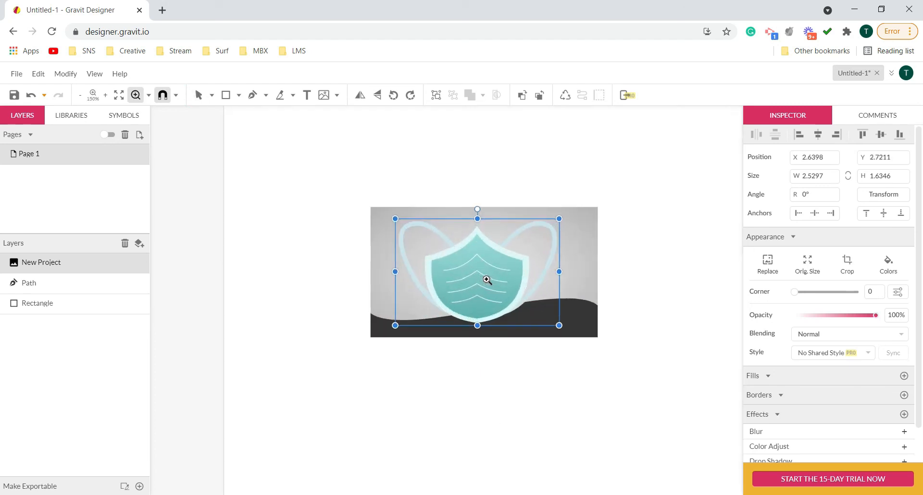
pyautogui.scroll(4, 487, 280)
pyautogui.scroll(-3, 487, 279)
pyautogui.press('space')
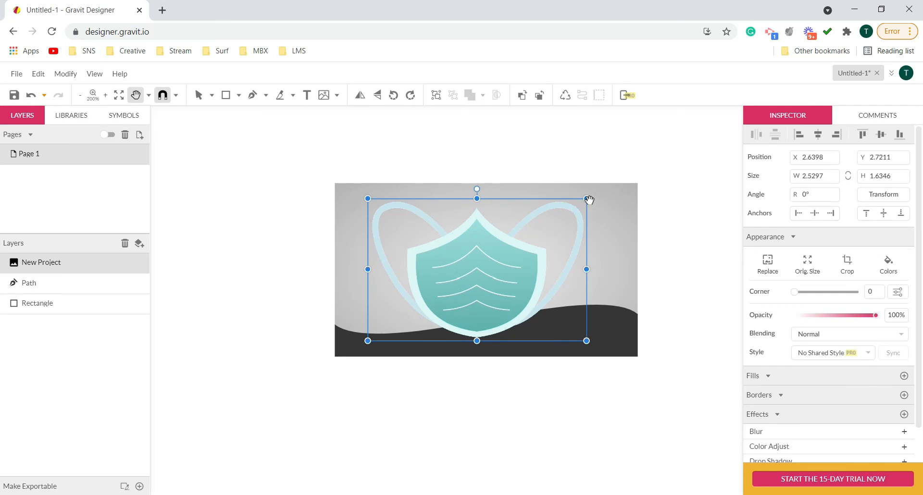
pyautogui.press('v')
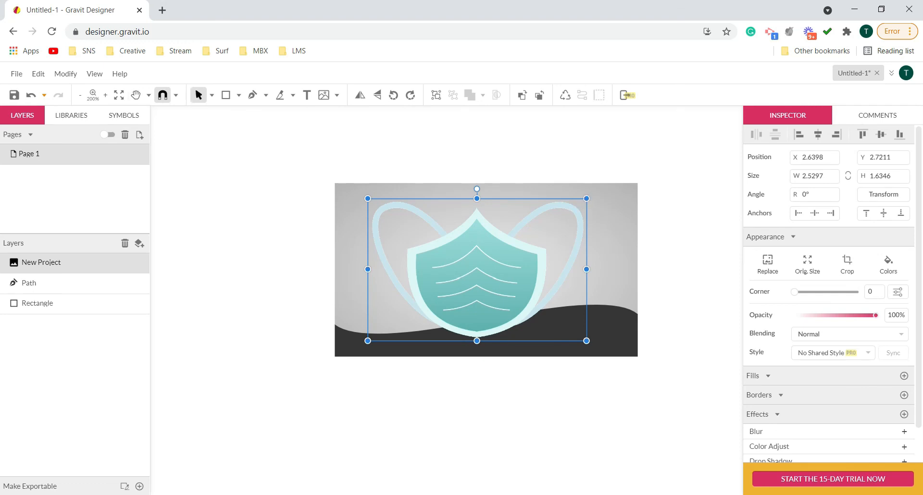
pyautogui.press('space')
pyautogui.moveTo(588, 197); pyautogui.dragTo(500, 247)
pyautogui.press('space')
pyautogui.moveTo(464, 277); pyautogui.dragTo(505, 256)
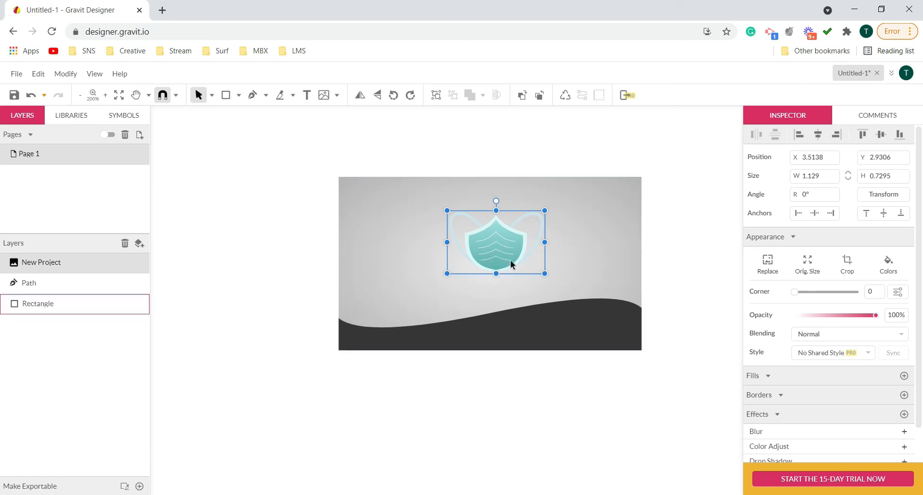
# - Enlarge the mask image to about 1.39 by 0.9 inches and center it near the card's upper edge
pyautogui.press('h')
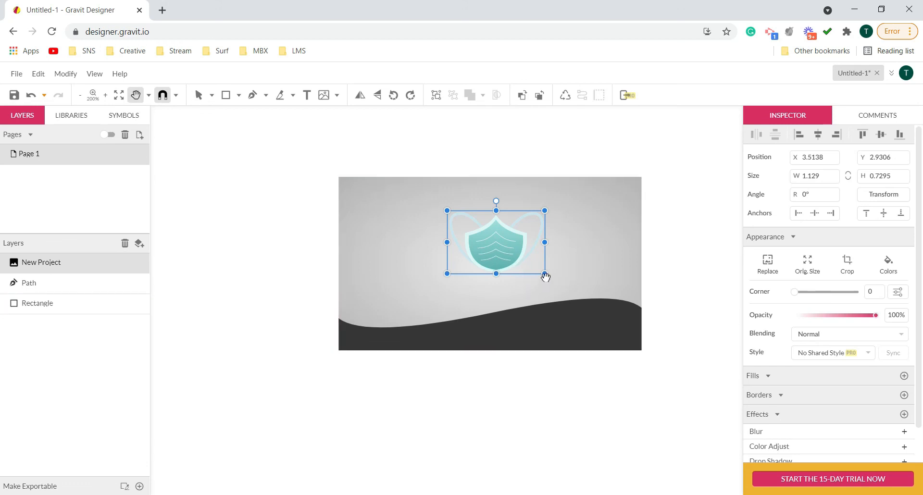
pyautogui.press('v')
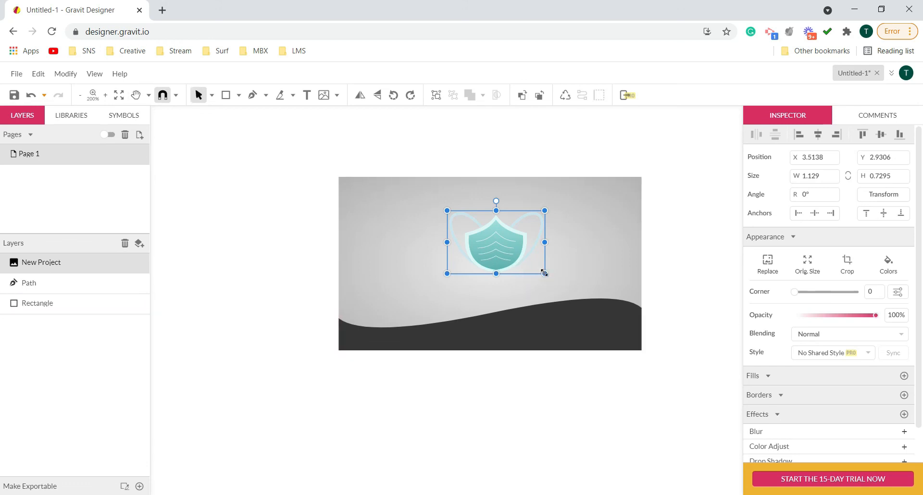
pyautogui.press('h')
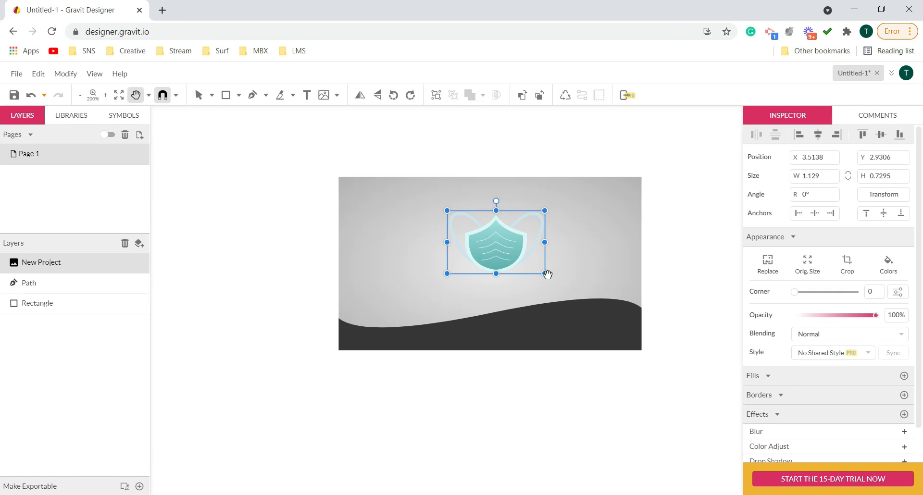
pyautogui.press('v')
pyautogui.moveTo(545, 272); pyautogui.dragTo(556, 282)
pyautogui.press('h')
pyautogui.moveTo(505, 252); pyautogui.dragTo(488, 238)
pyautogui.press('v')
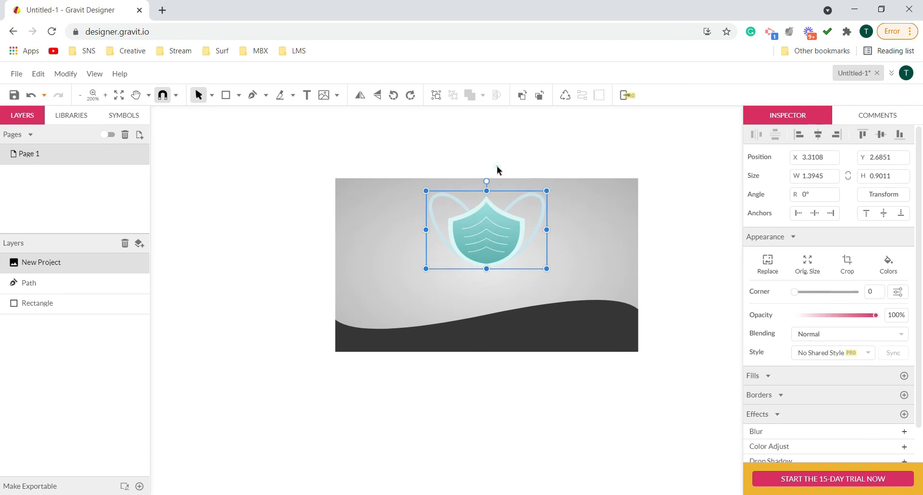
pyautogui.click(496, 163)
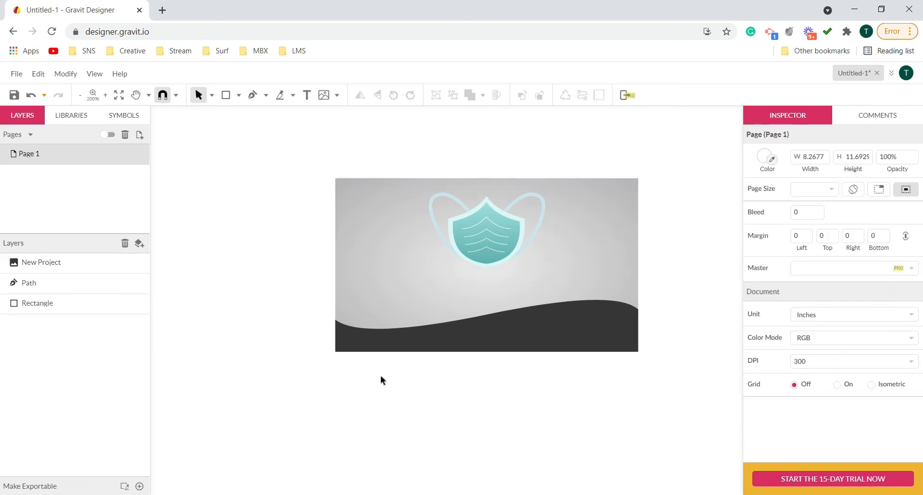
# - Add a text object reading "Cowin" and center it beneath the mask, at about X 3.59, Y 3.62 inches
pyautogui.click(306, 96)
pyautogui.click(442, 293)
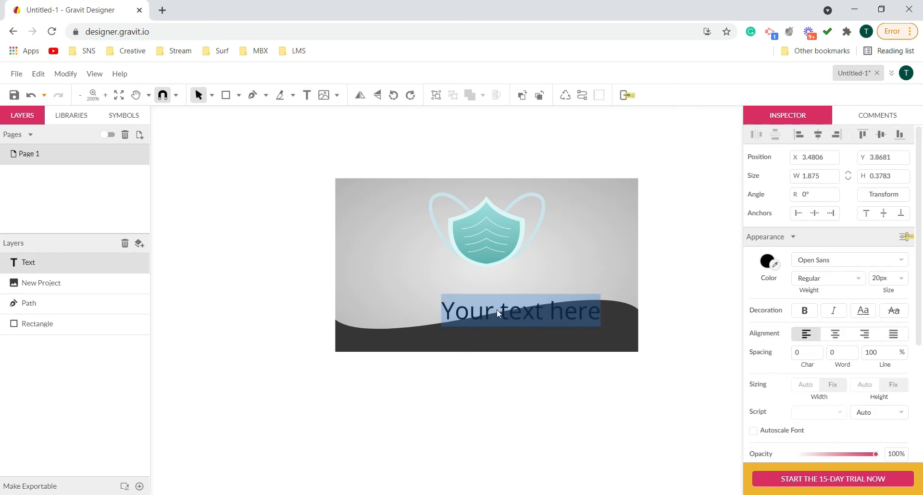
pyautogui.click(498, 311)
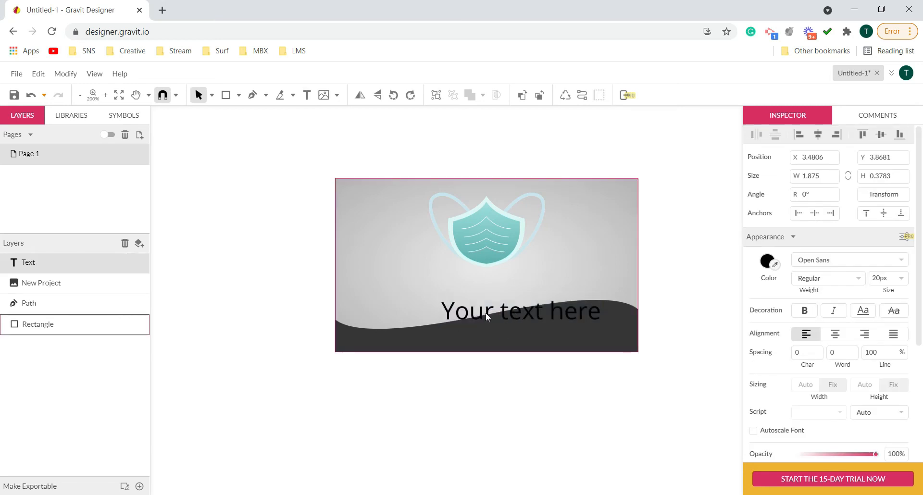
pyautogui.press('Delete')
pyautogui.press('Delete')
pyautogui.press('Delete')
pyautogui.press('Delete')
pyautogui.press('Delete')
pyautogui.press('Delete')
pyautogui.press('Delete')
pyautogui.press('Delete')
pyautogui.press('Delete')
pyautogui.press('Delete')
pyautogui.press('Delete')
pyautogui.press('Delete')
pyautogui.press('Delete')
pyautogui.press('Delete')
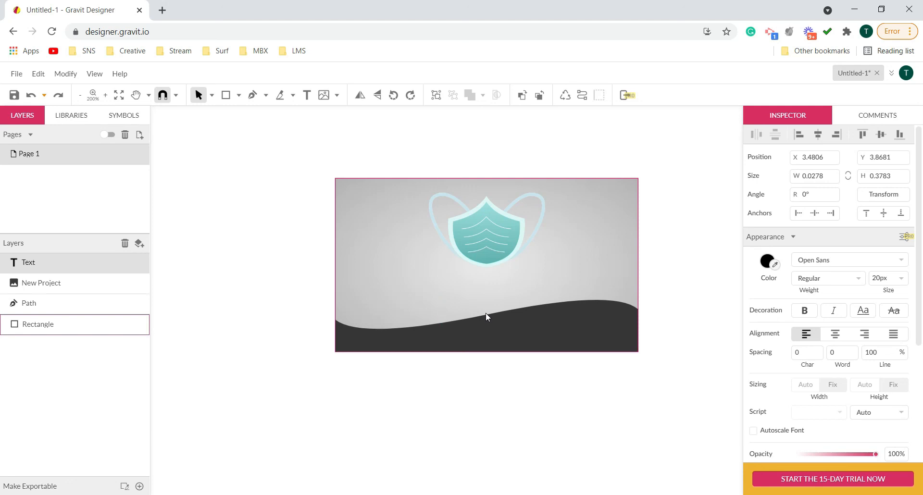
pyautogui.write('Cowin')
pyautogui.click(191, 185)
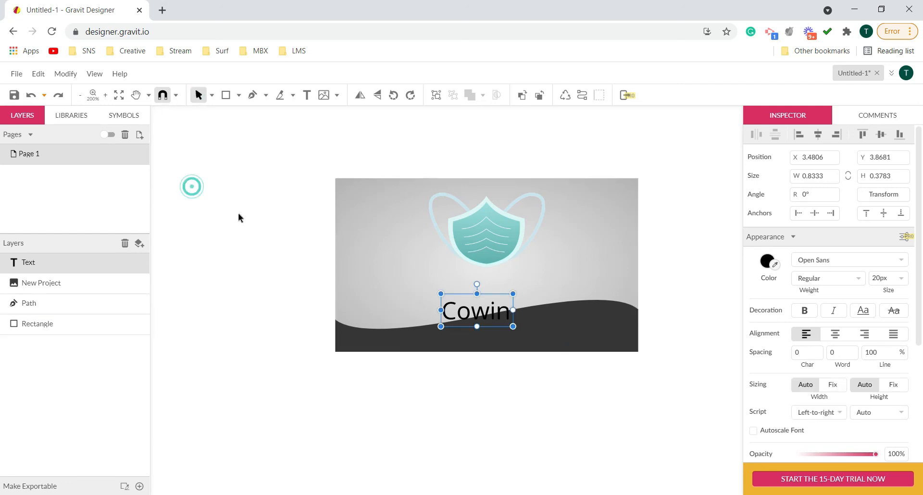
pyautogui.moveTo(483, 311); pyautogui.dragTo(490, 290)
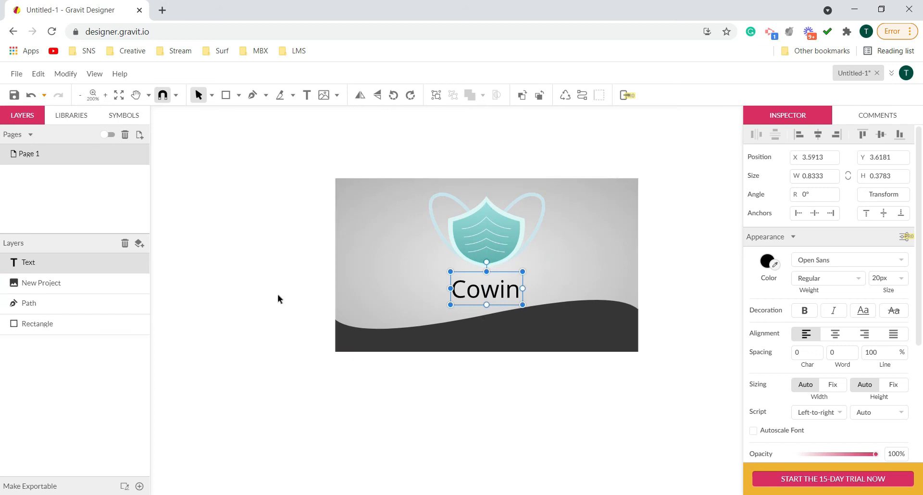
pyautogui.click(253, 290)
# - Try bold, italic and underline on the "Cowin" text and remove them again
pyautogui.click(511, 290)
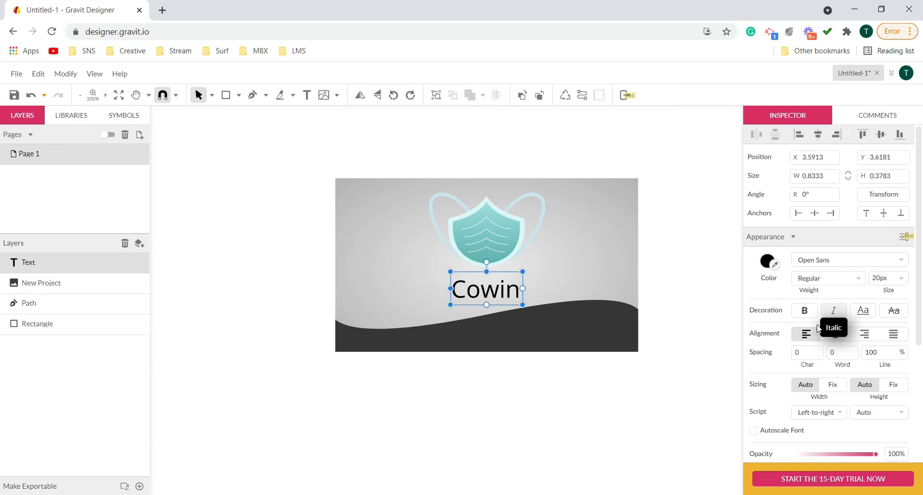
pyautogui.click(804, 311)
pyautogui.click(834, 310)
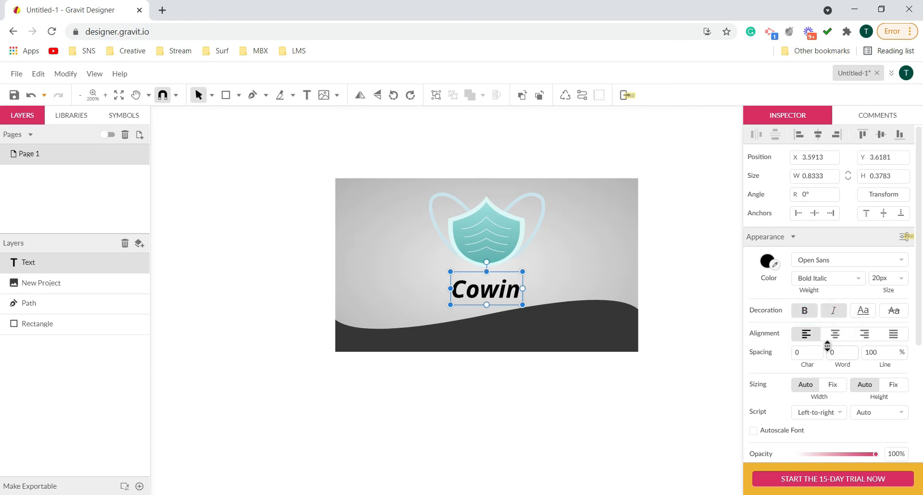
pyautogui.click(862, 310)
pyautogui.click(863, 310)
pyautogui.click(834, 311)
pyautogui.click(803, 311)
# - Try the Odibee Sans and Numans fonts on the "Cowin" text
pyautogui.click(818, 261)
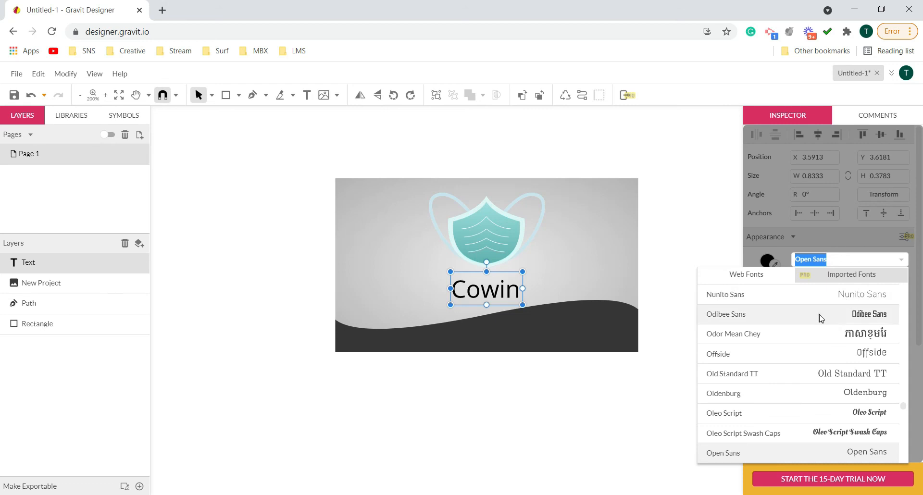
pyautogui.click(821, 315)
pyautogui.click(895, 260)
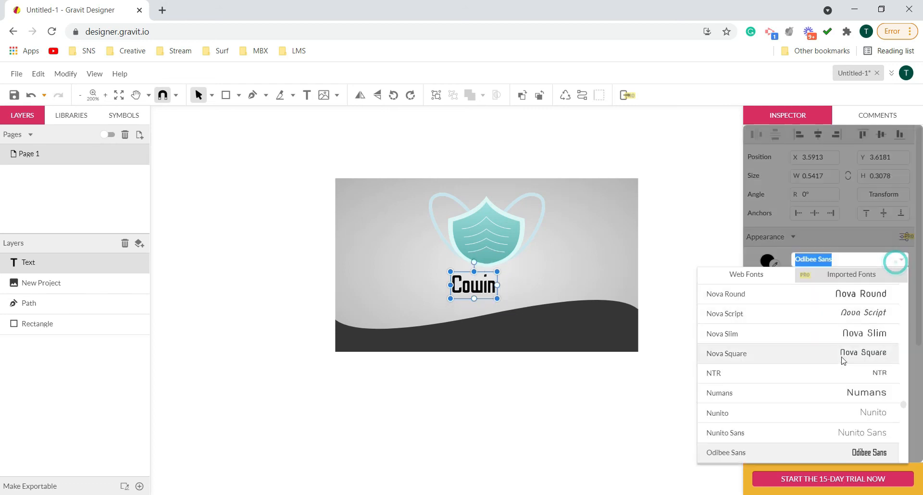
pyautogui.click(836, 392)
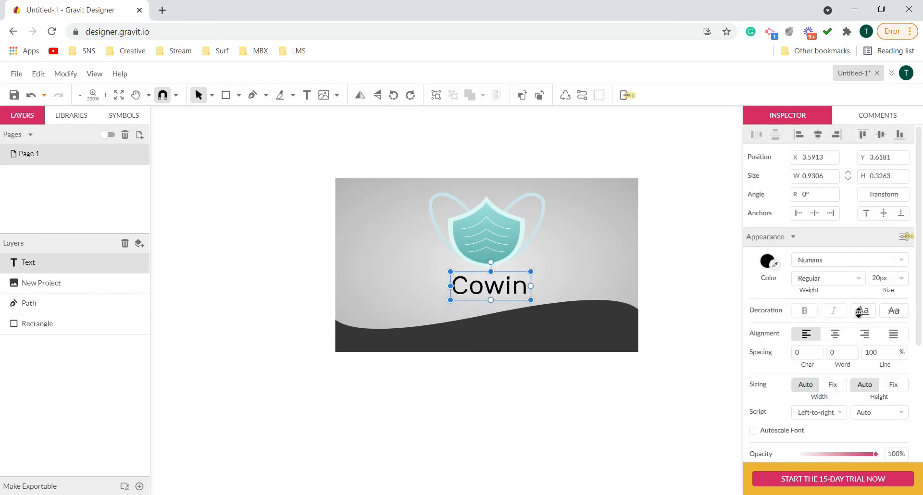
# - Set the font of the "Cowin" text to Nunito Sans
pyautogui.click(876, 263)
pyautogui.scroll(-3, 836, 355)
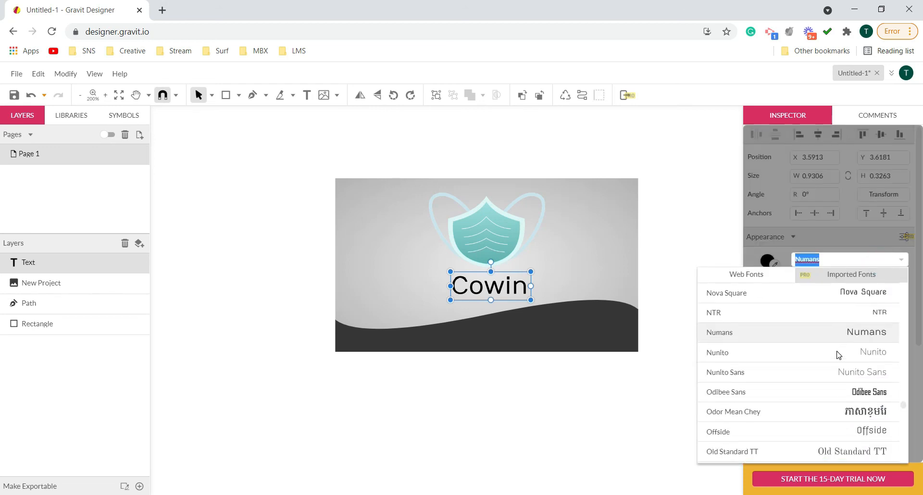
pyautogui.click(819, 372)
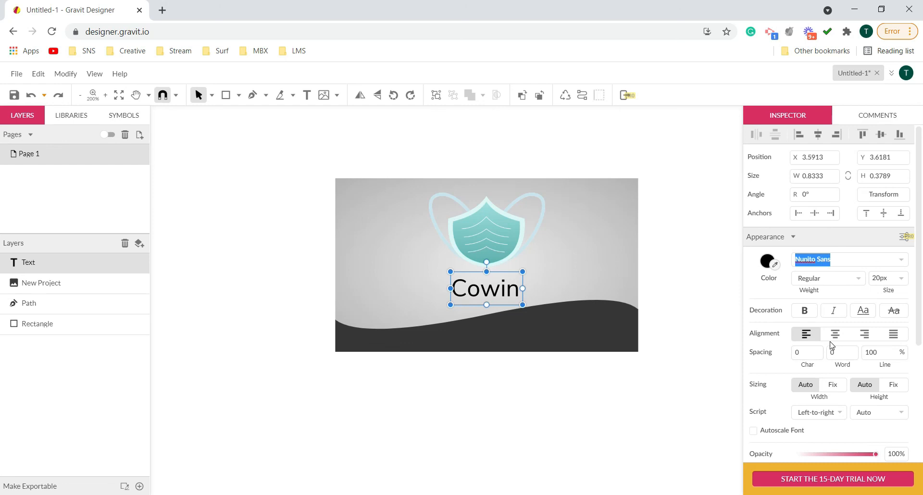
# - Try out color choices for the "Cowin" text, finishing with black
pyautogui.click(768, 262)
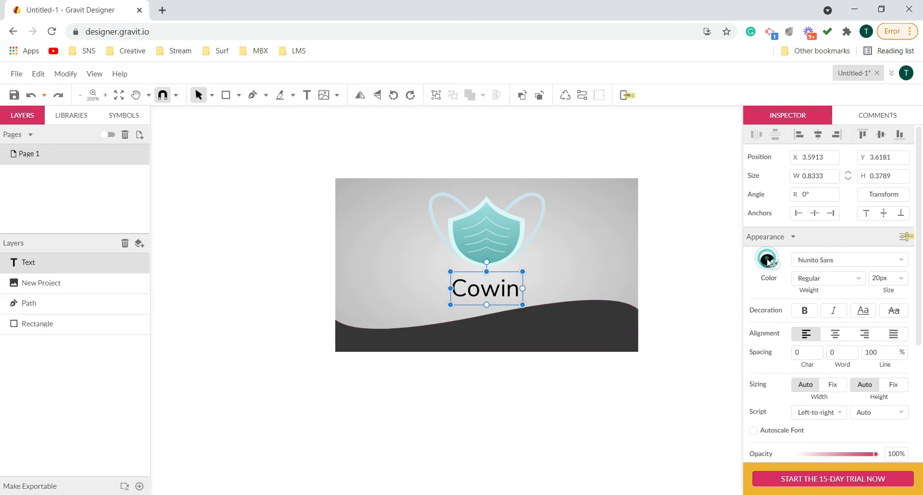
pyautogui.moveTo(790, 321)
pyautogui.mouseDown()
pyautogui.moveTo(801, 334)
pyautogui.moveTo(867, 329)
pyautogui.moveTo(814, 385)
pyautogui.moveTo(761, 339)
pyautogui.moveTo(744, 354)
pyautogui.moveTo(741, 381)
pyautogui.mouseUp()
pyautogui.click(813, 376)
pyautogui.click(819, 326)
pyautogui.click(697, 408)
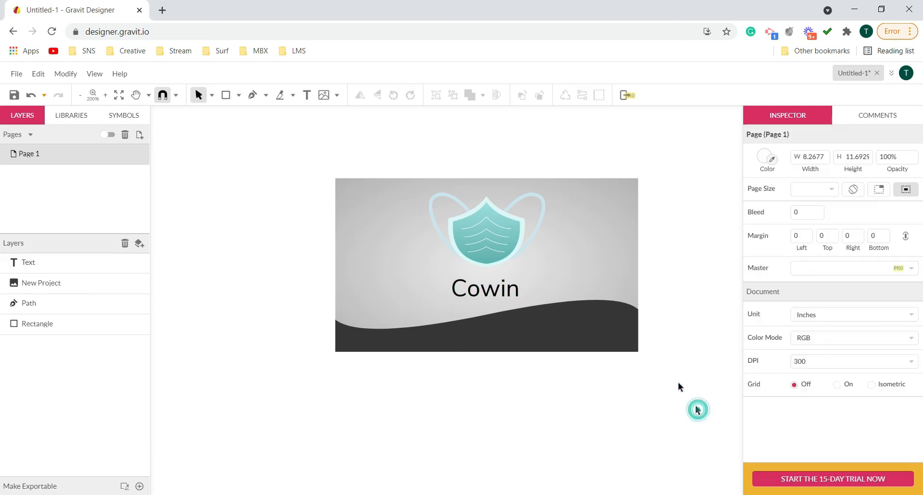
# - Try font sizes 14 and 60 on the "Cowin" text
pyautogui.click(498, 294)
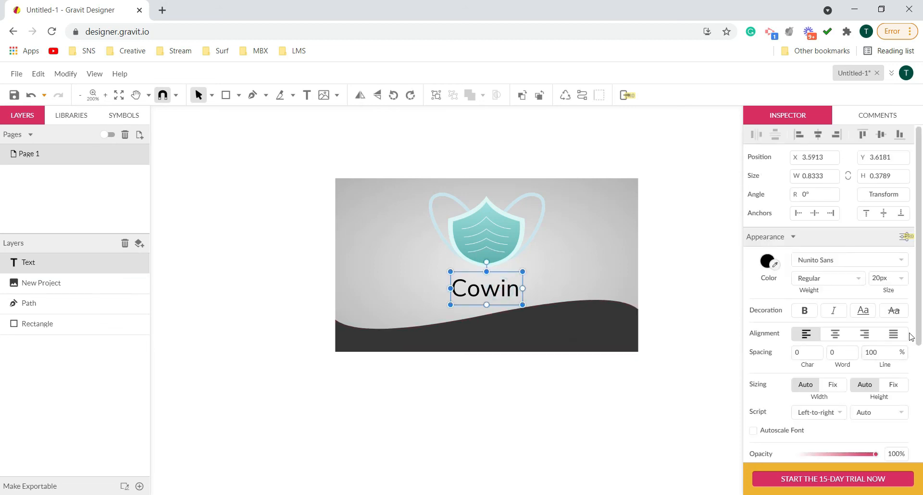
pyautogui.click(904, 278)
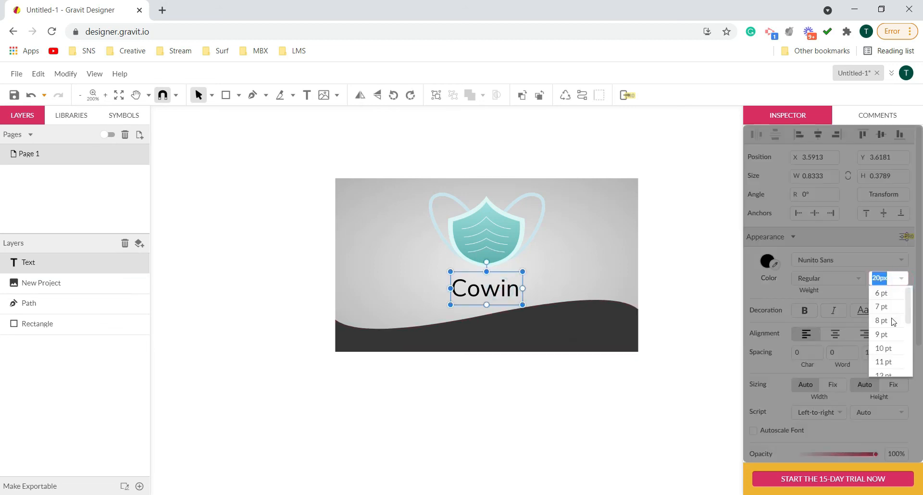
pyautogui.moveTo(907, 310); pyautogui.dragTo(910, 337)
pyautogui.click(885, 343)
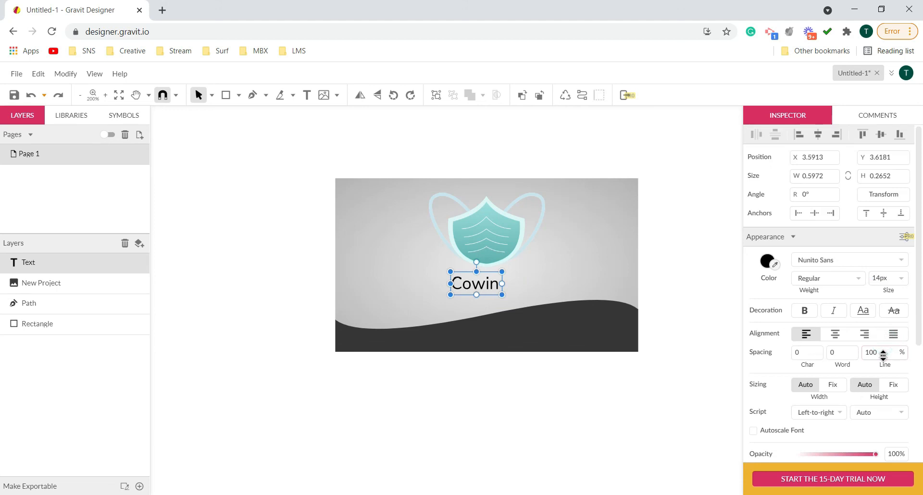
pyautogui.click(904, 279)
pyautogui.scroll(-2, 884, 346)
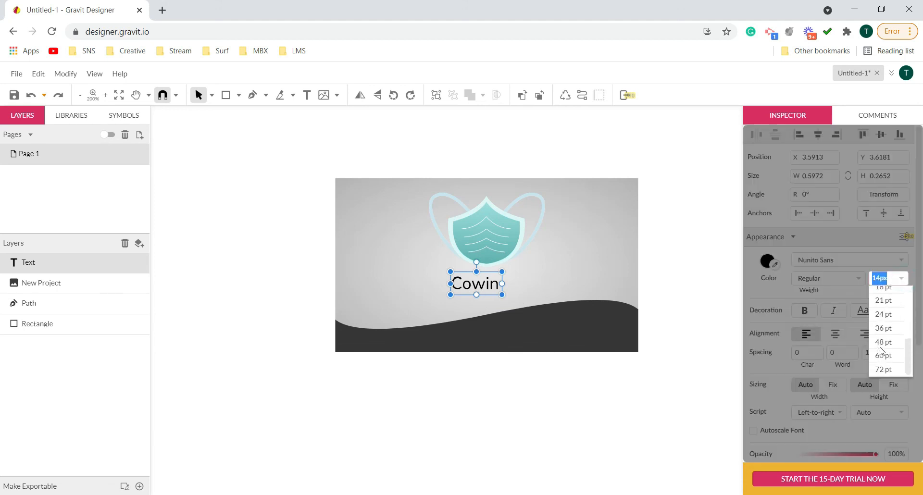
pyautogui.click(883, 357)
# - Set the font size of the "Cowin" text to 22
pyautogui.click(881, 279)
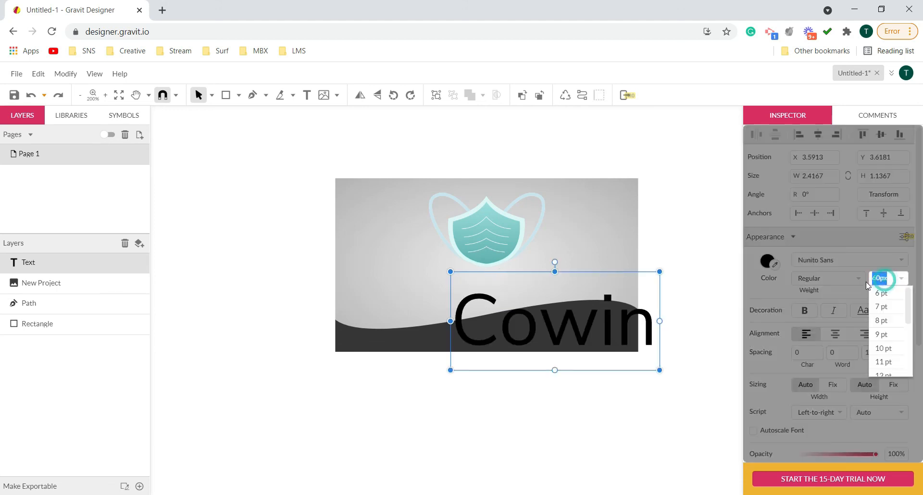
pyautogui.write('22')
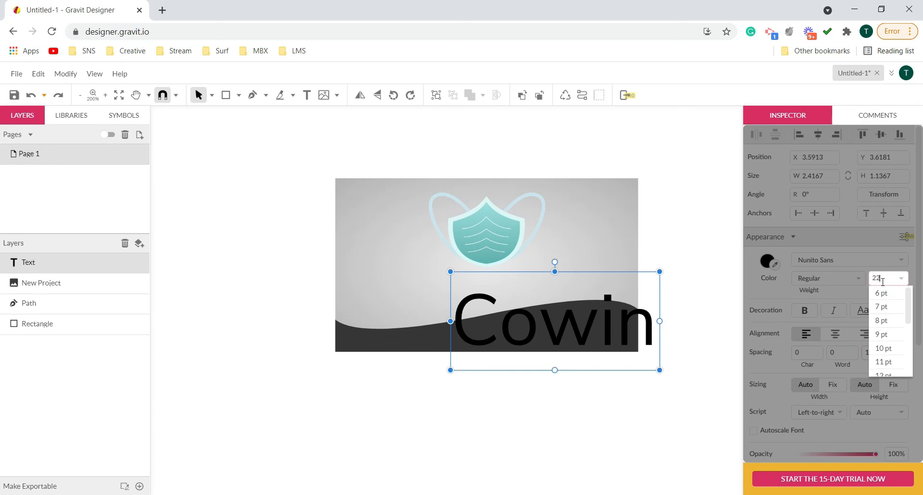
pyautogui.press('Return')
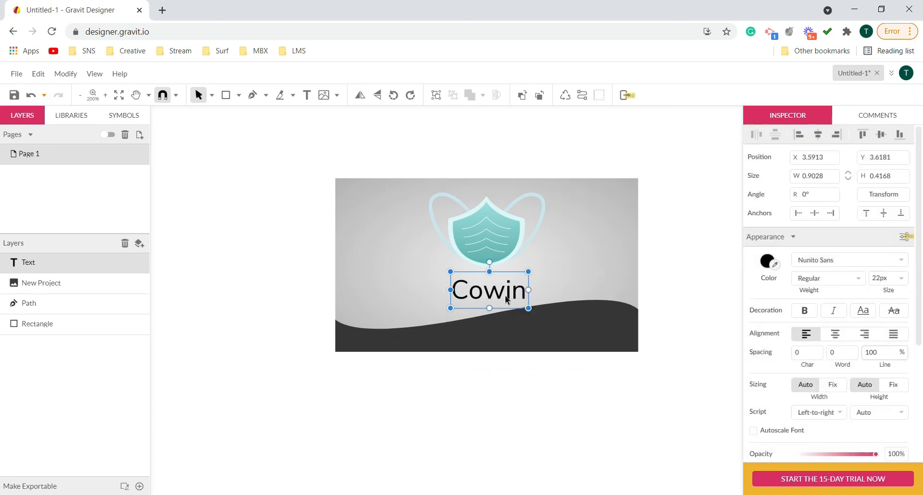
# - Move the "Cowin" text slightly so it sits centered beneath the mask logo, and deselect it
pyautogui.click(565, 402)
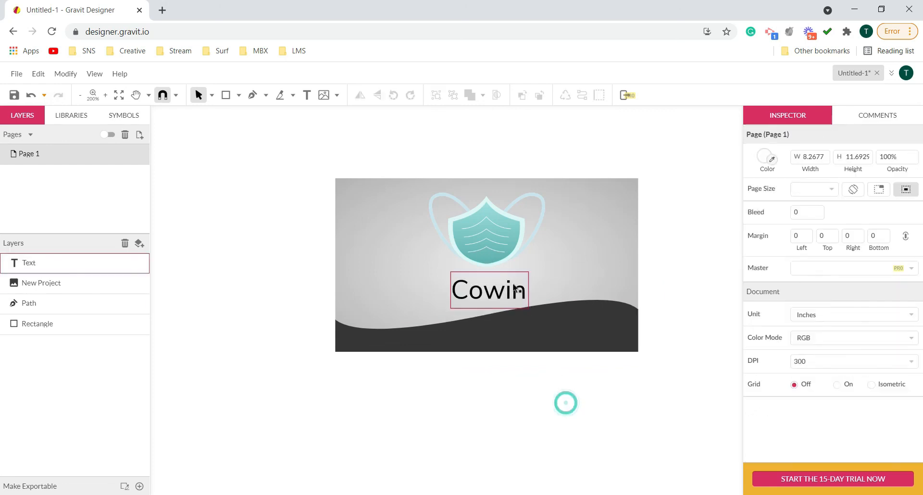
pyautogui.click(498, 293)
pyautogui.moveTo(498, 294); pyautogui.dragTo(491, 290)
pyautogui.click(453, 402)
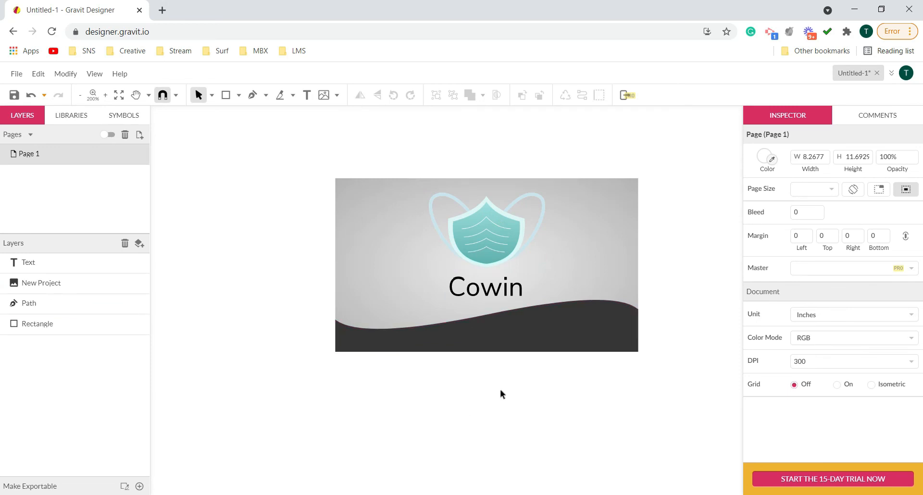
# - Zoom out to 67% to view the finished card on the page
pyautogui.press('z')
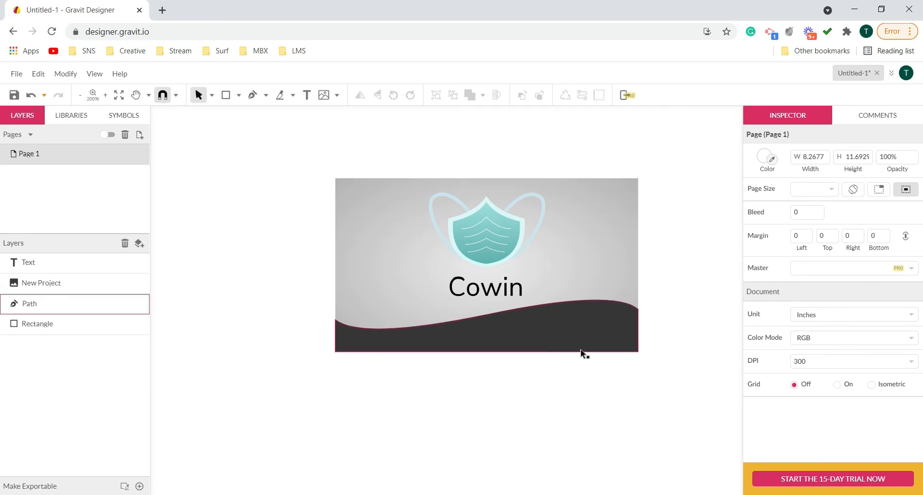
pyautogui.keyDown('alt'); pyautogui.click(583, 353); pyautogui.keyUp('alt')
pyautogui.keyDown('alt'); pyautogui.click(587, 353); pyautogui.keyUp('alt')
pyautogui.press('h')
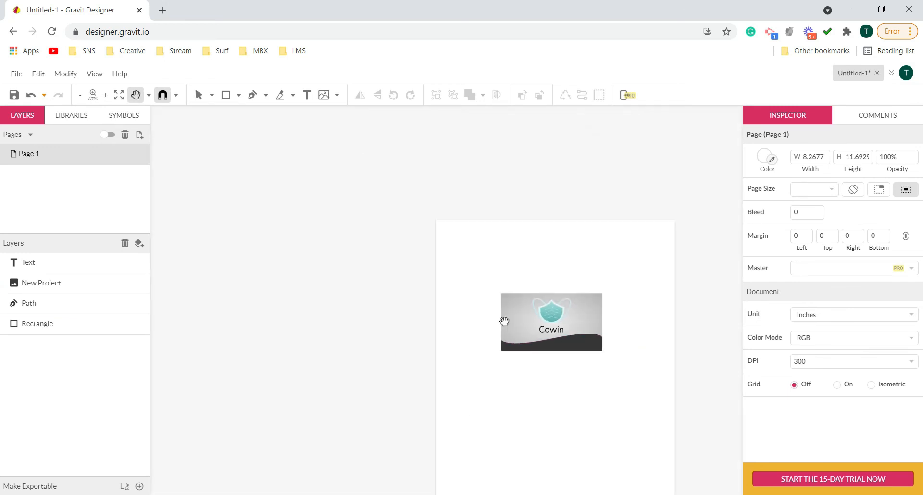